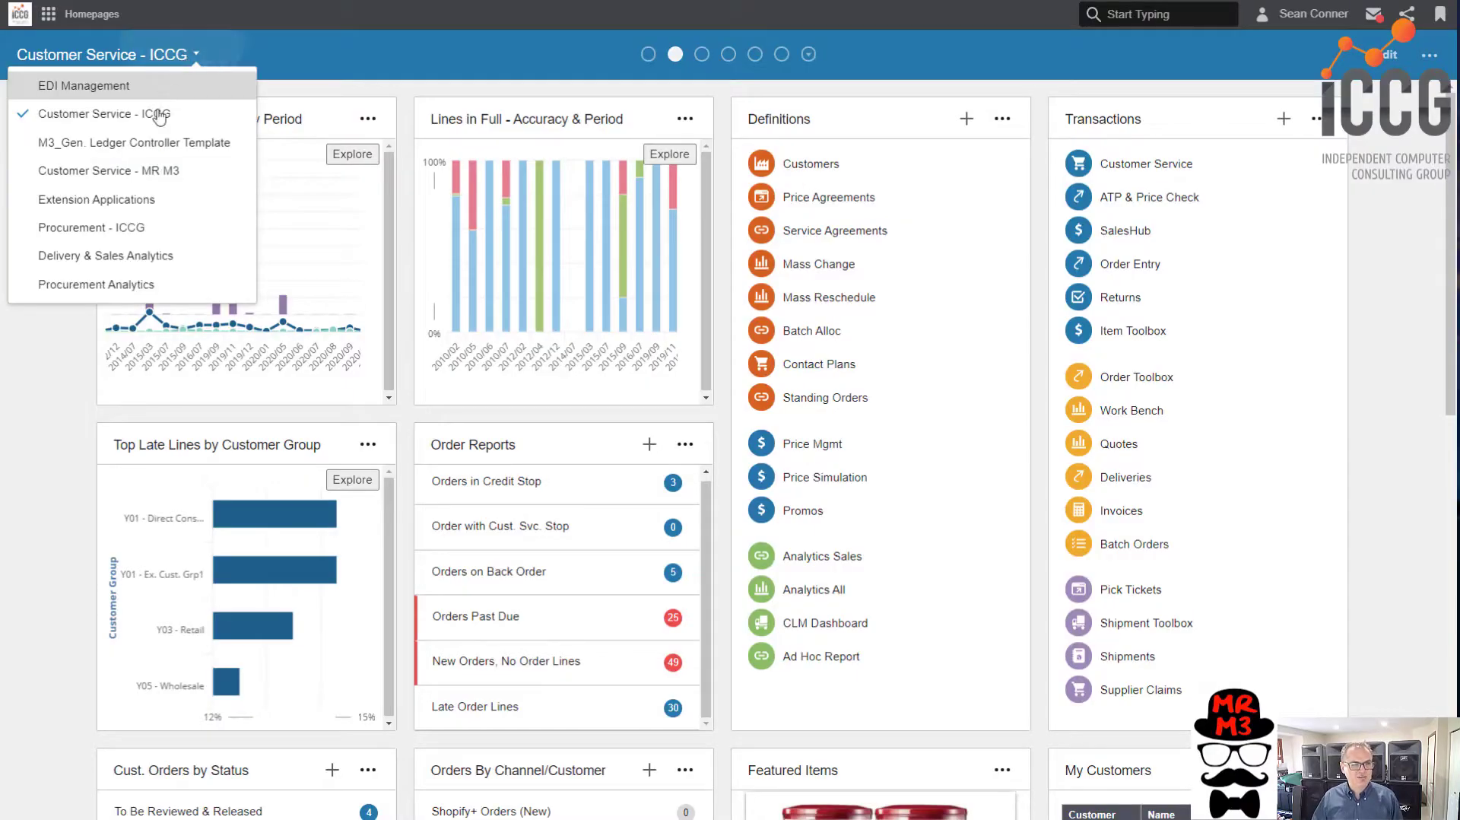
Switch to the Procurement - ICCG homepage and open the configuration of the M3 Information Creator widget
left_click(124, 226)
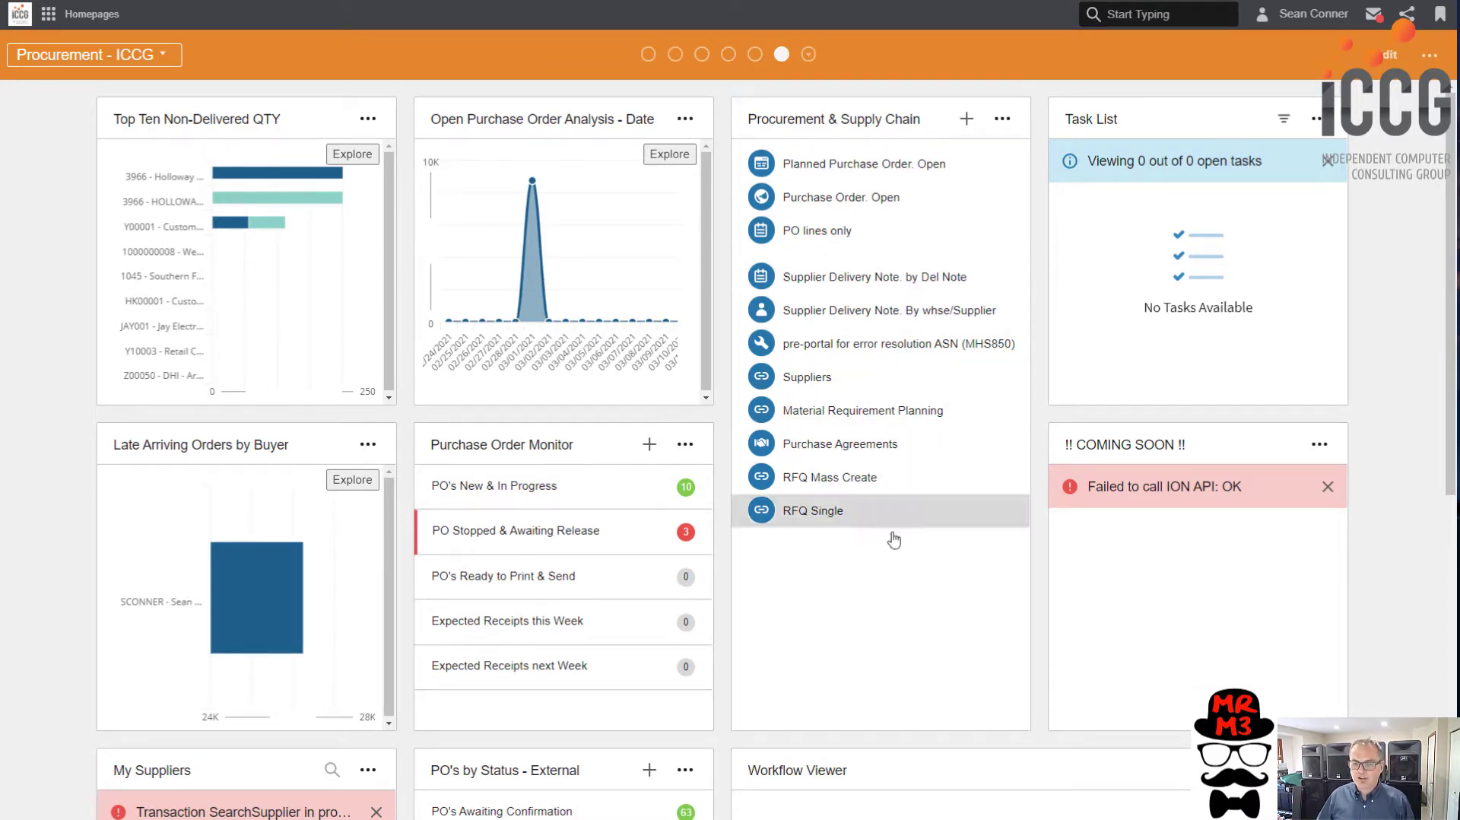
scroll(894, 540, "down", 8)
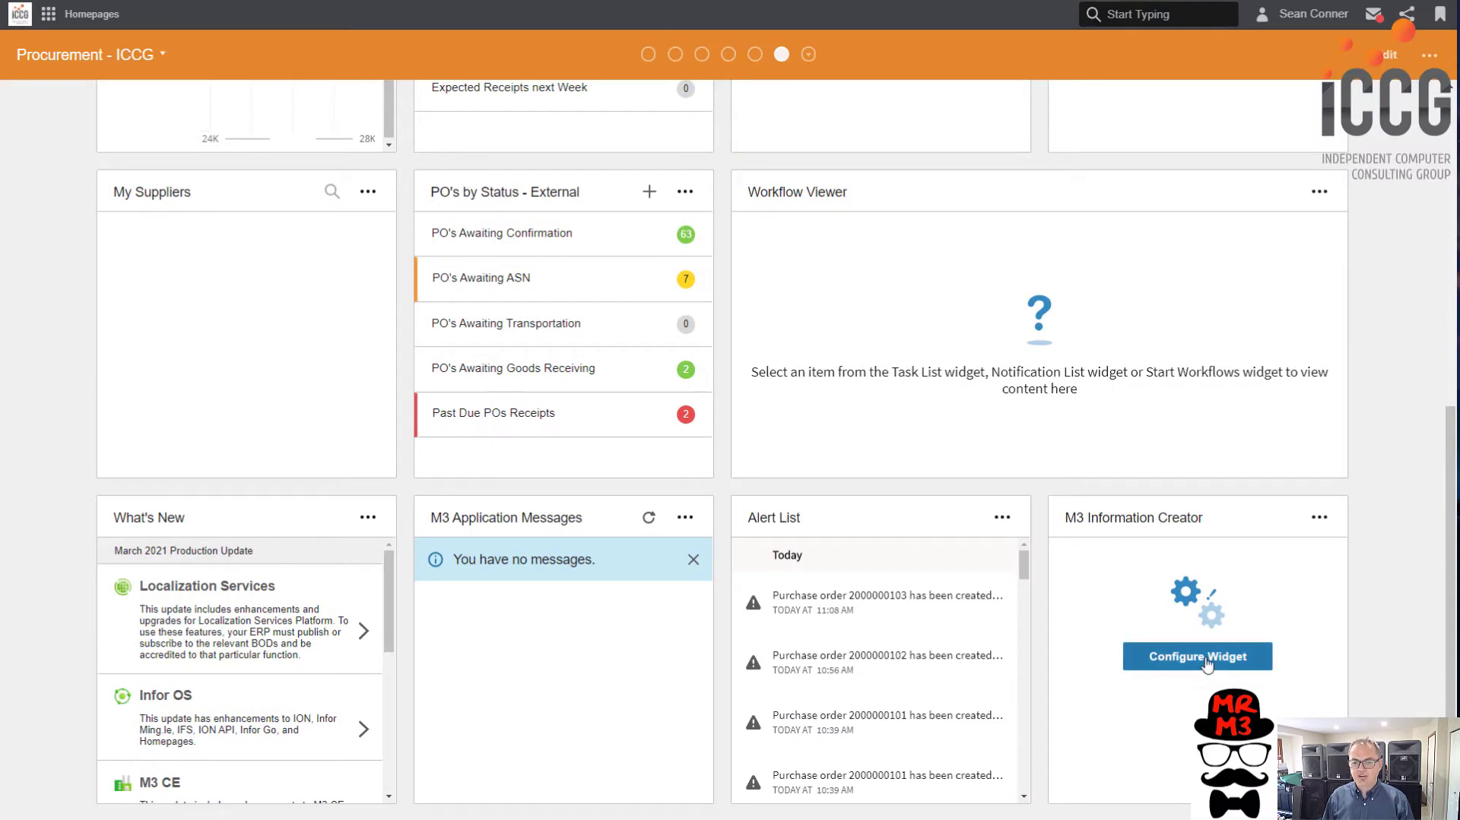
left_click(1207, 664)
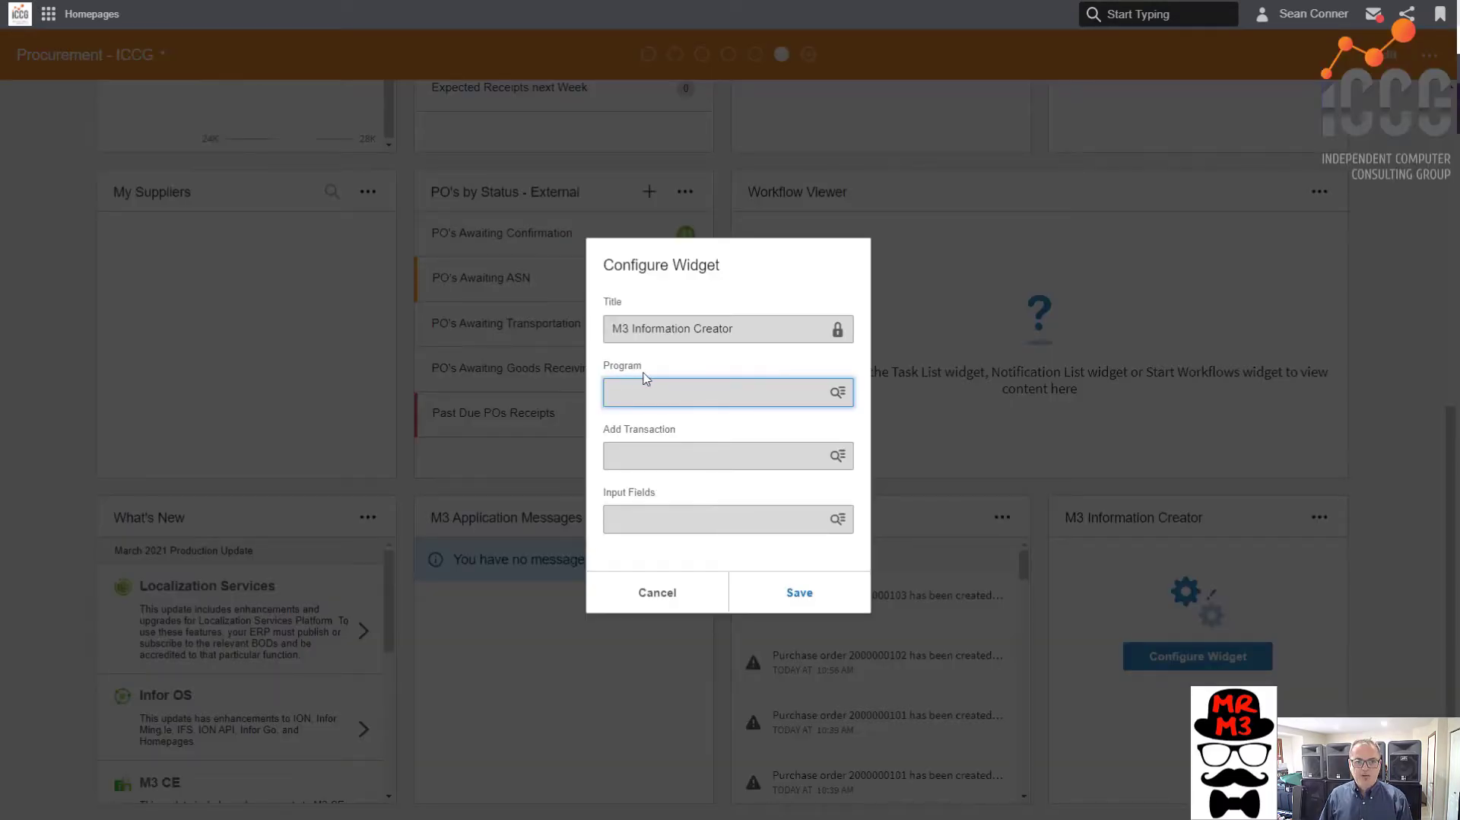
Set the widget's program to PPS170MI, the purchase order proposal interface
left_click(837, 392)
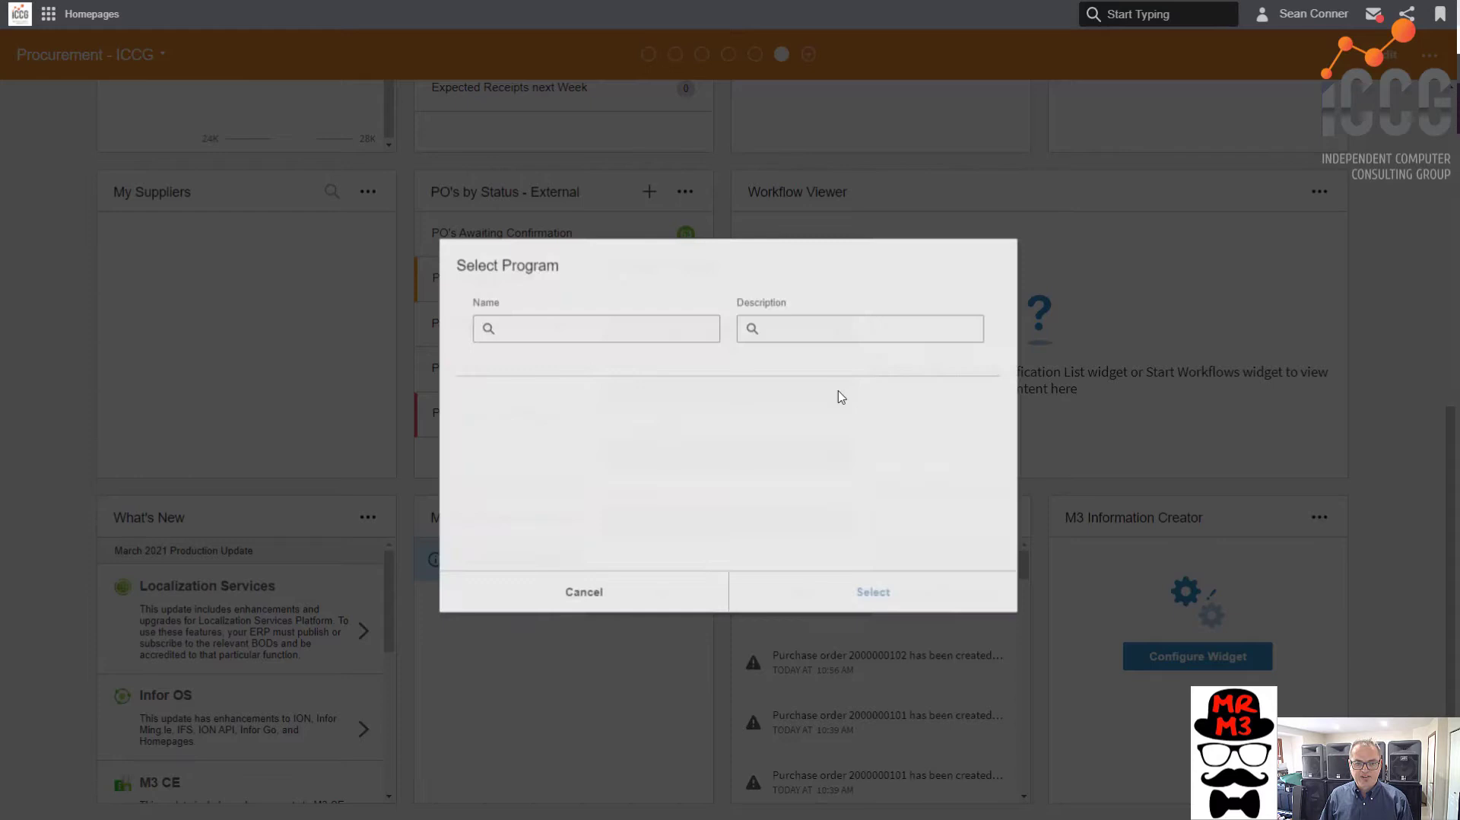
type("PPS1")
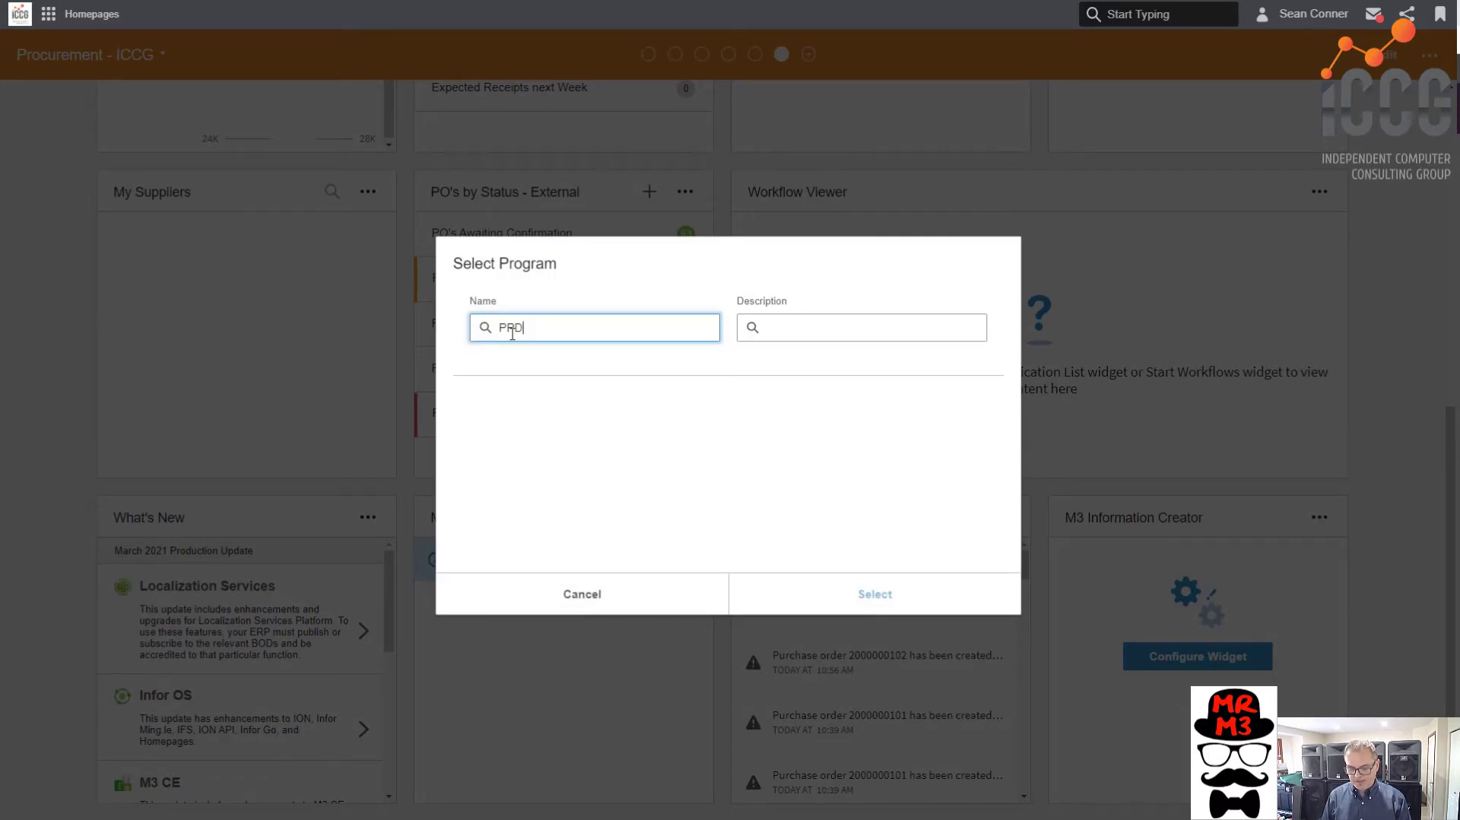
type("70")
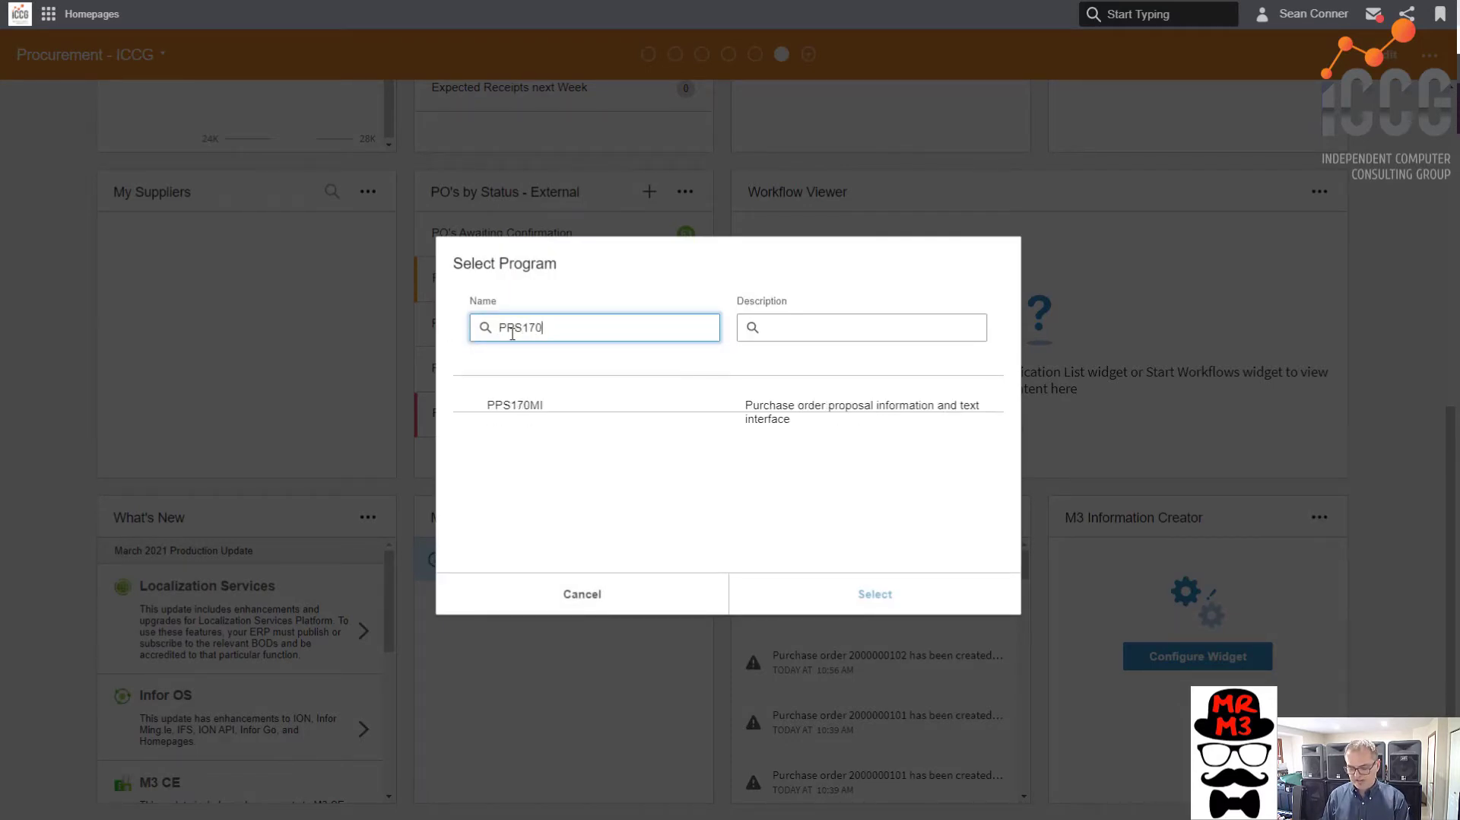
left_click(539, 411)
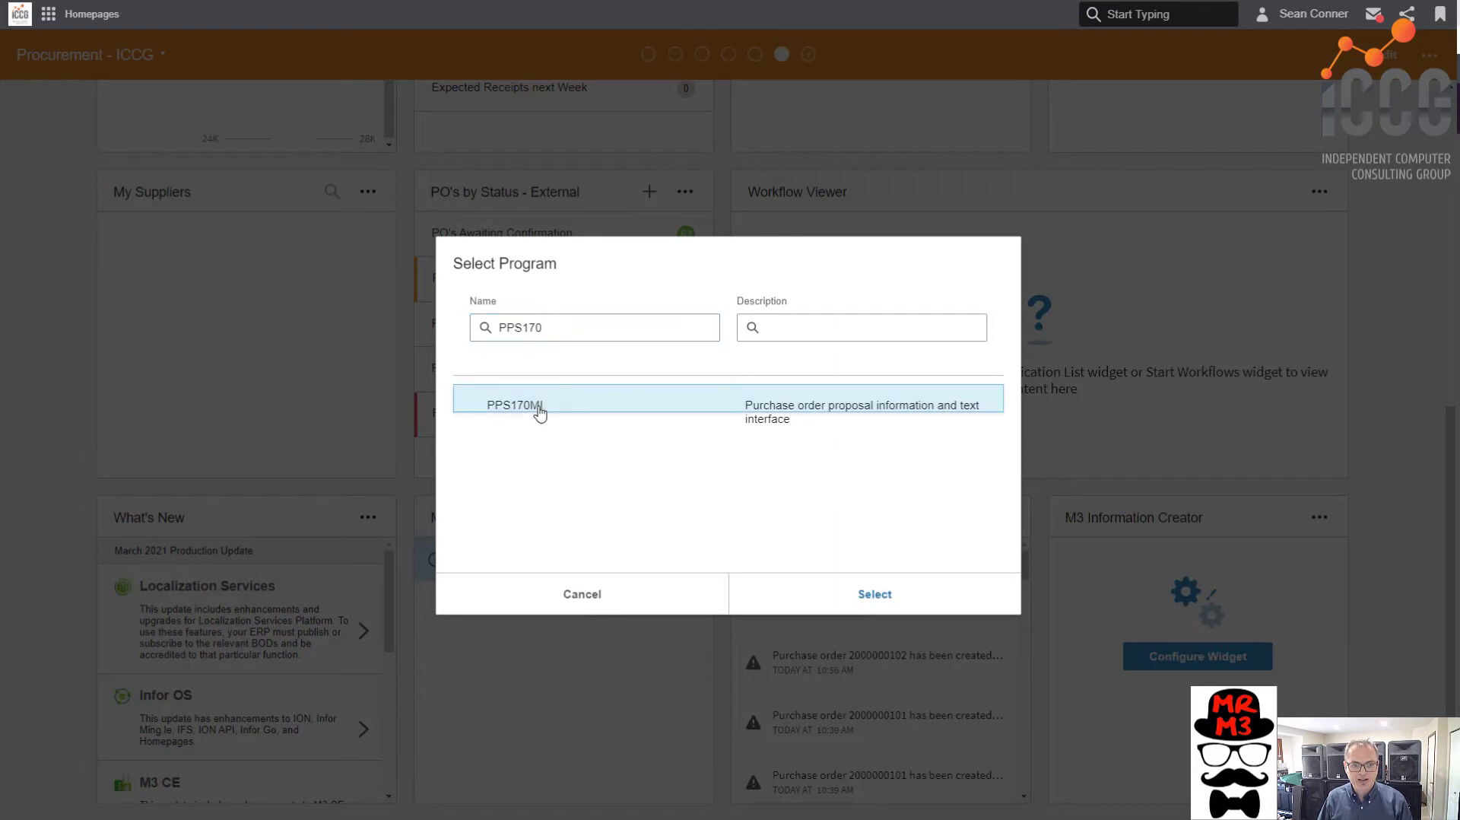
double_click(539, 410)
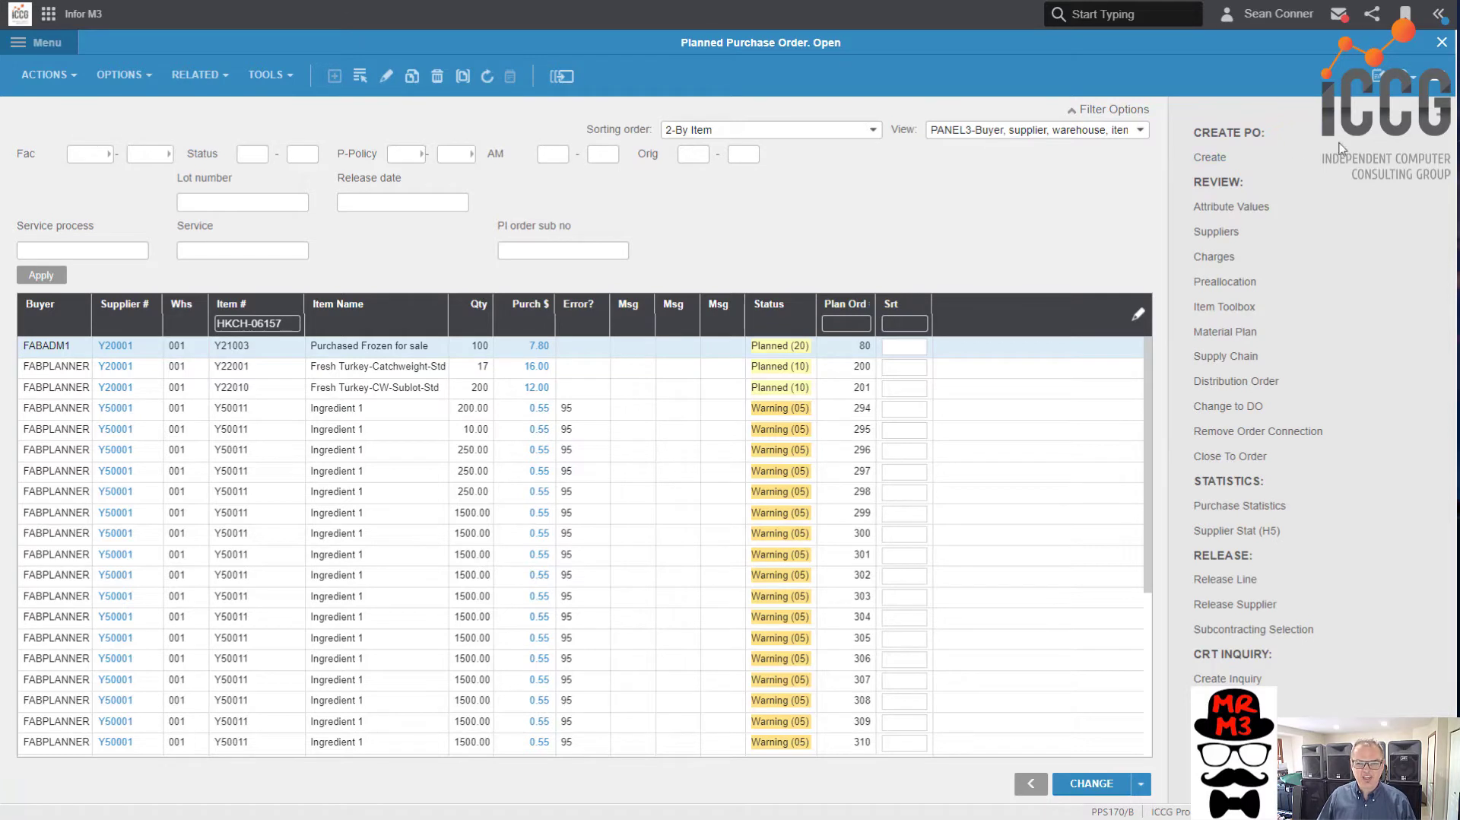
Start creating a planned purchase order for item 02960301-CF in warehouse 001 in the Planned Purchase Order program
left_click(1209, 158)
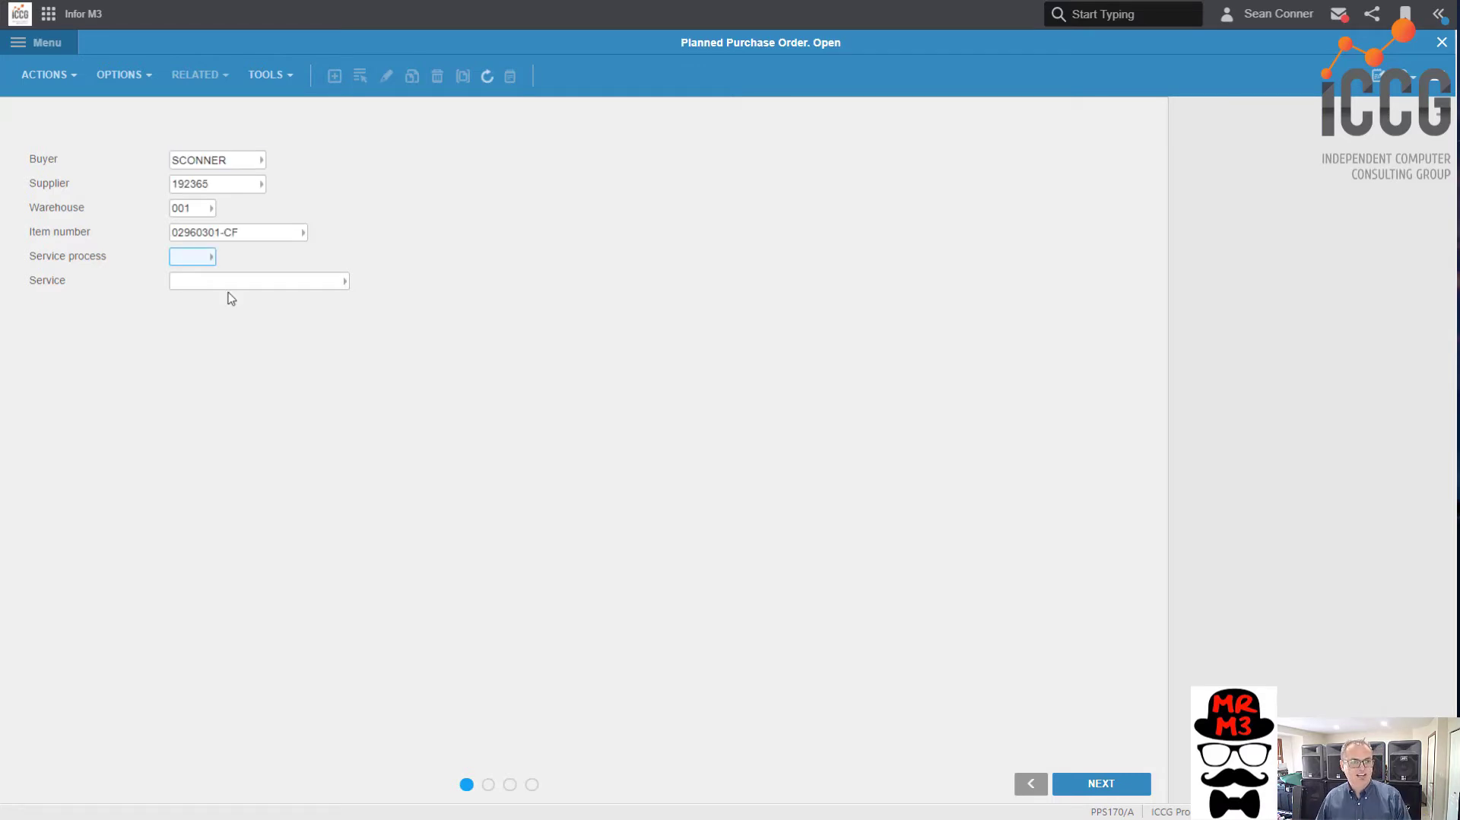
left_click(1083, 790)
left_click(248, 532)
type("10")
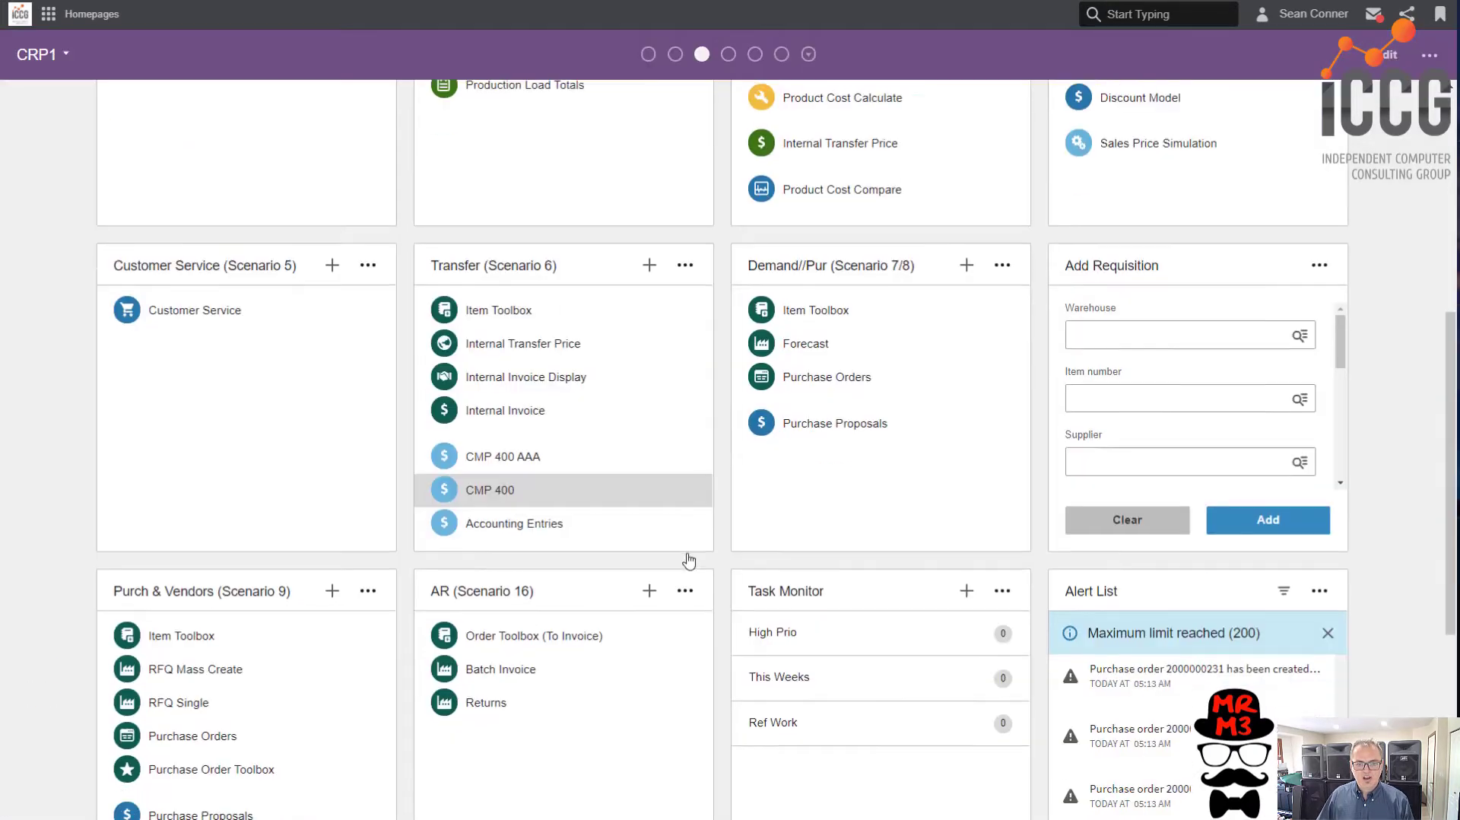
left_click(834, 366)
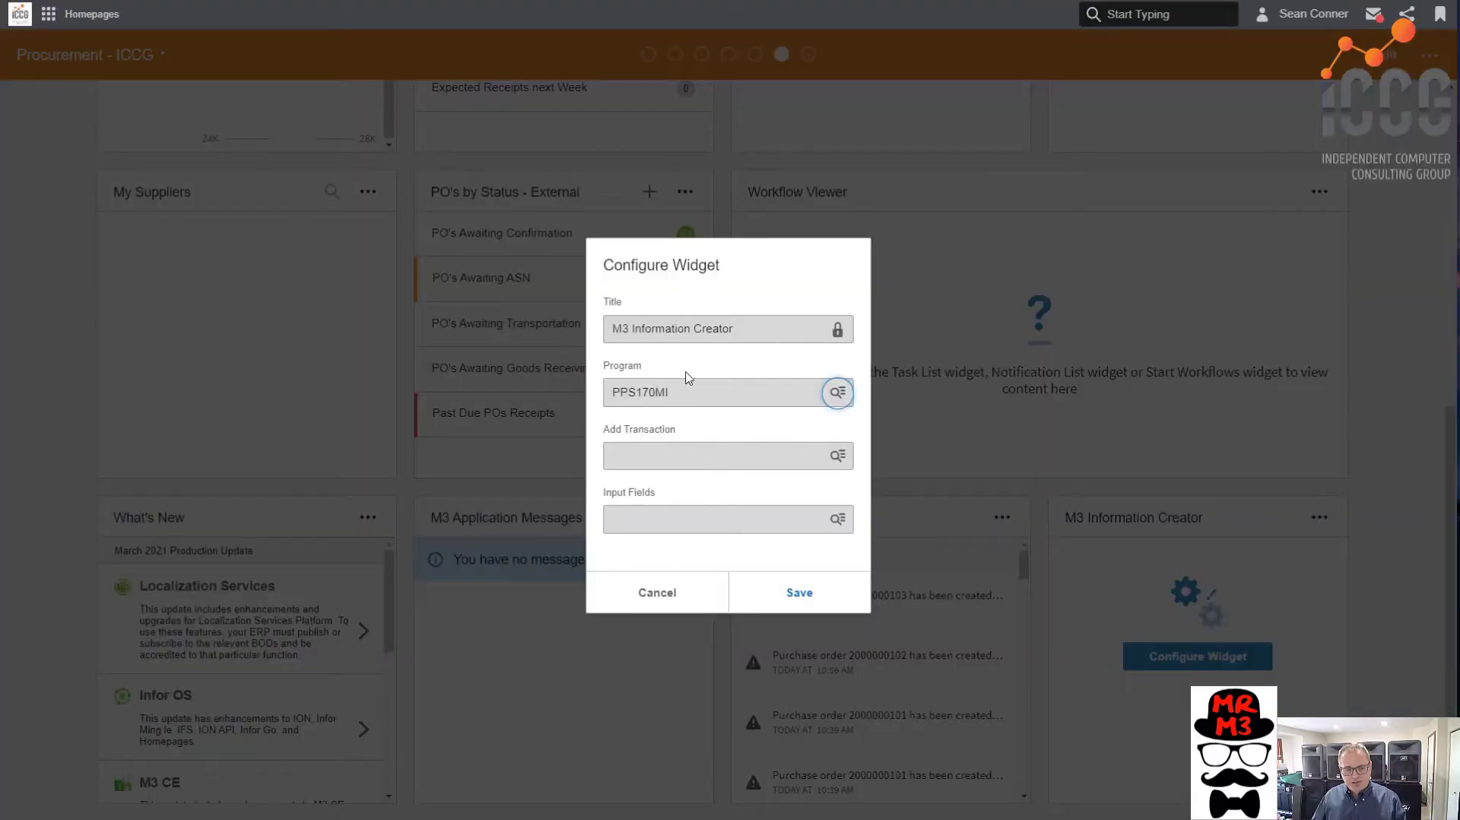
Set the widget's add transaction to CrtPOP, Create Purchase Order Proposal
left_click(653, 453)
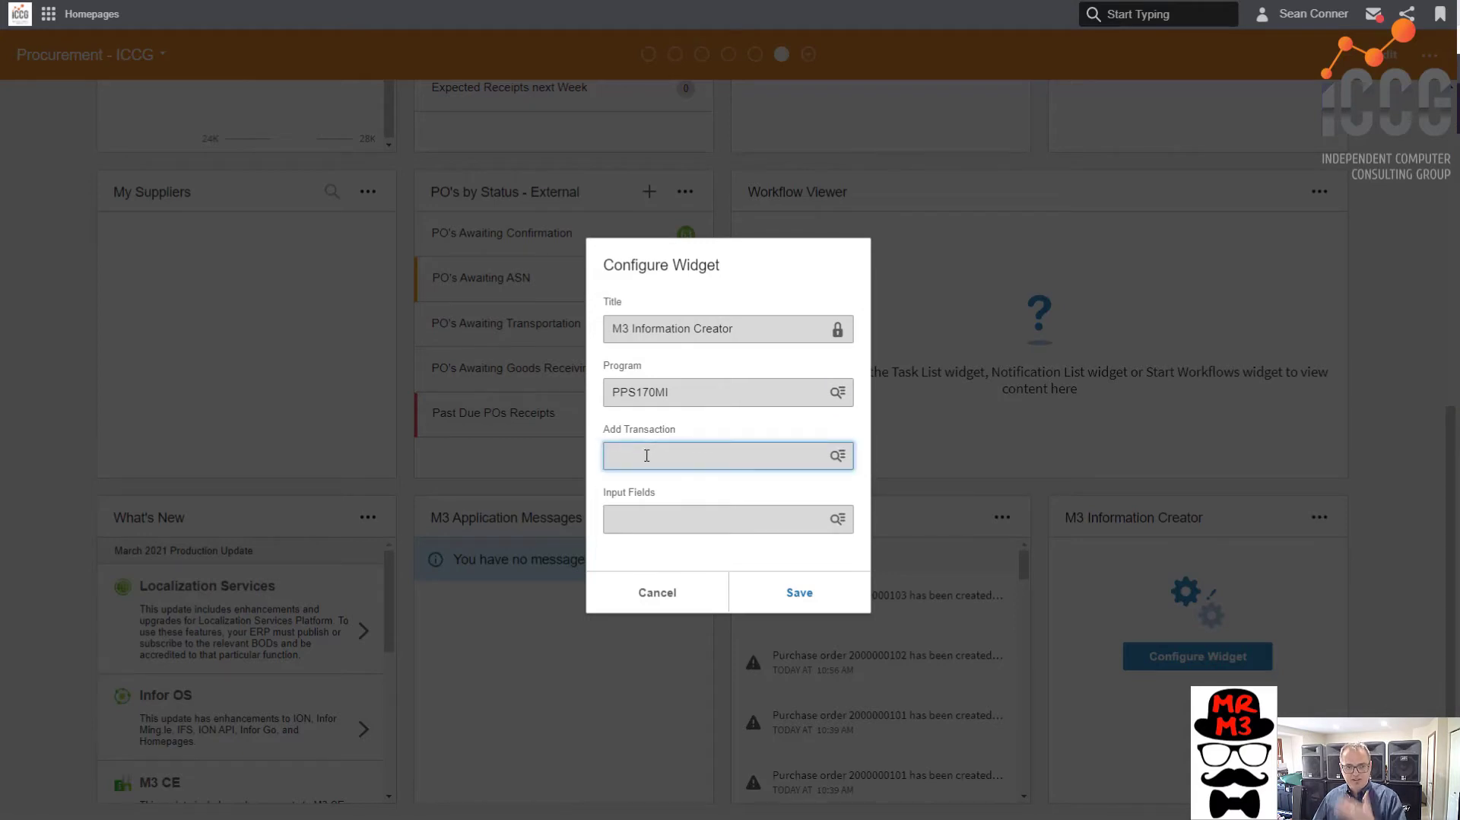
left_click(837, 456)
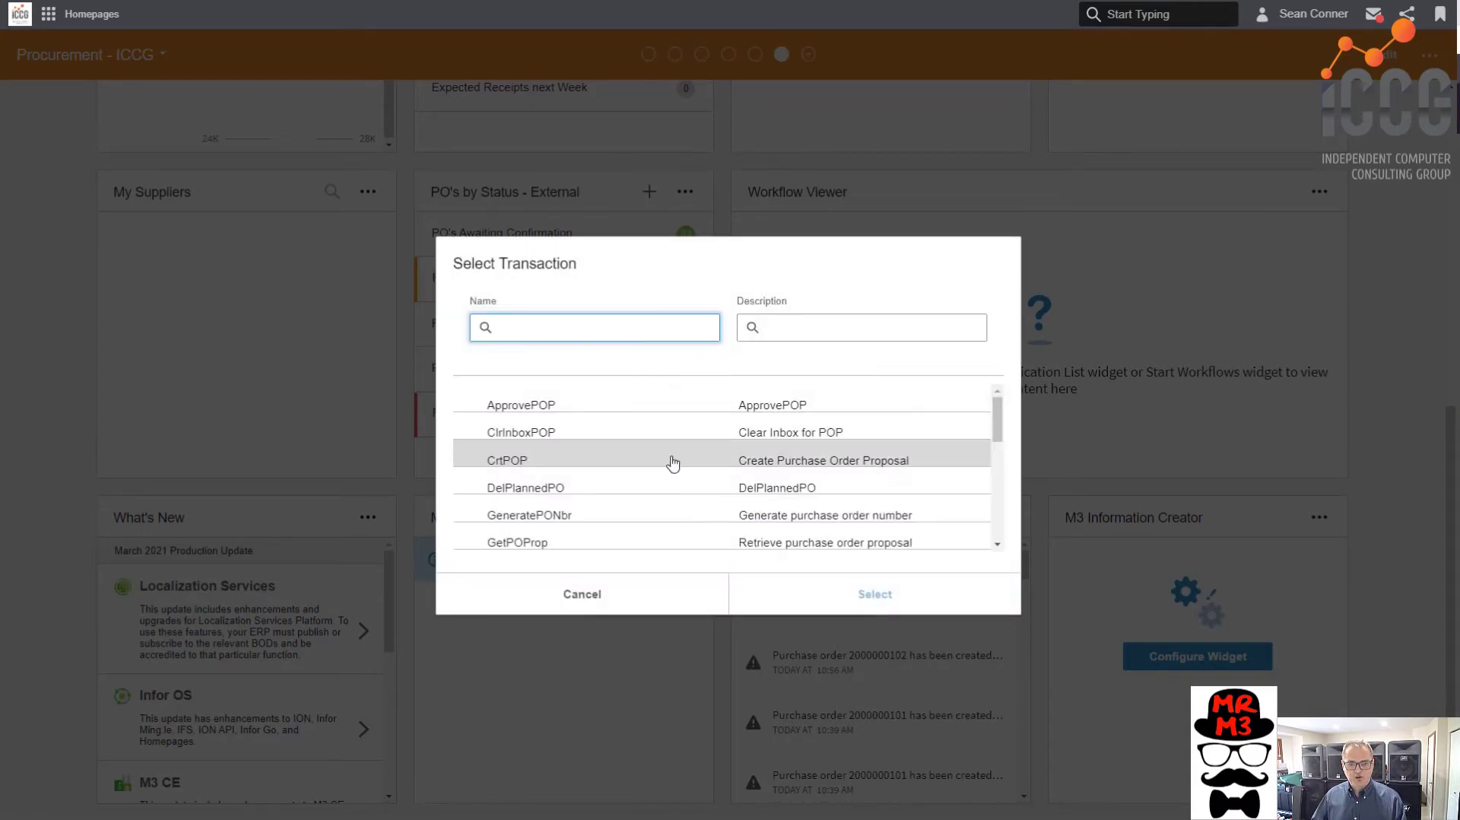
left_click(817, 463)
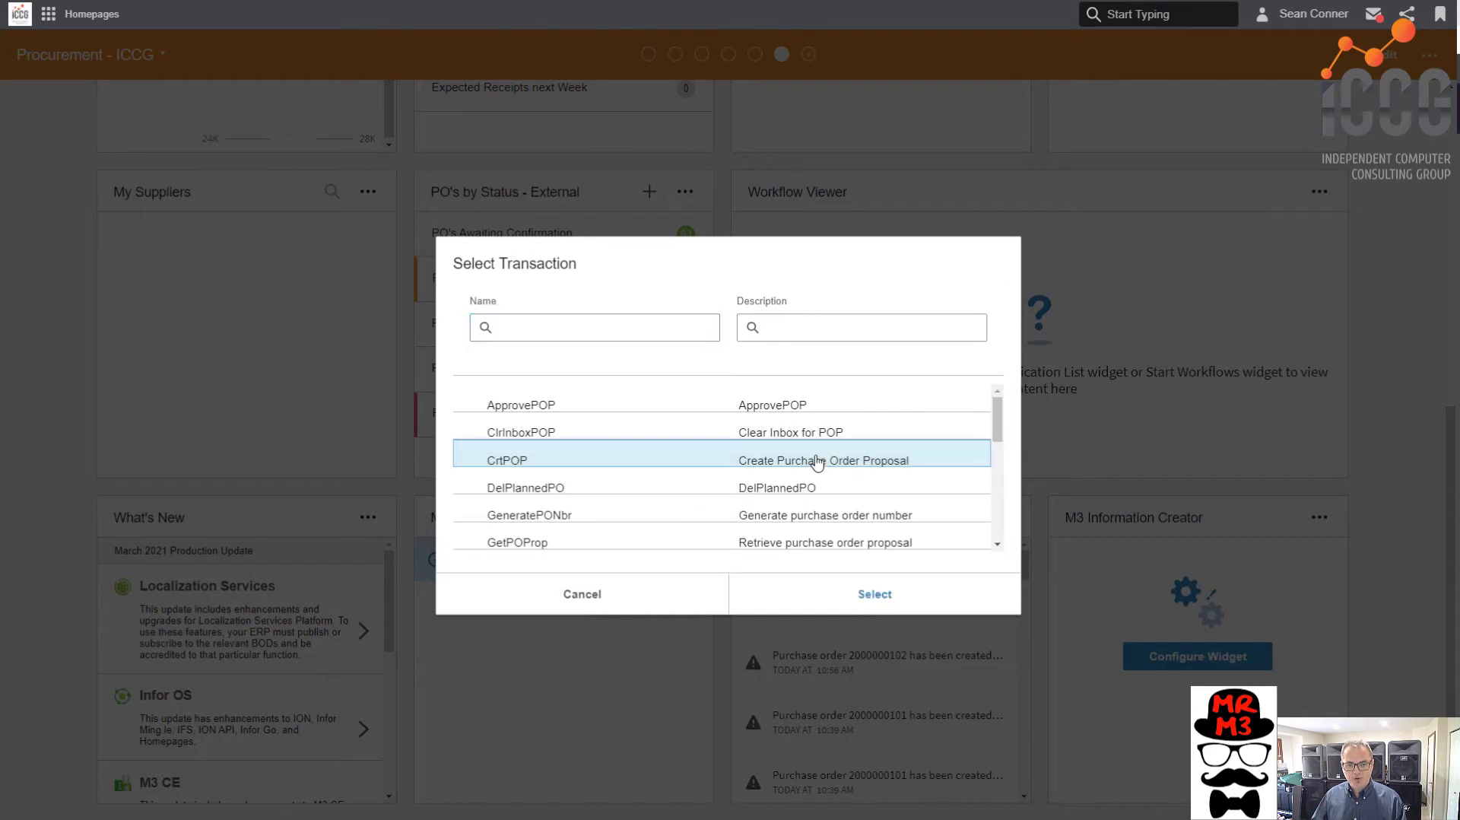
left_click(873, 594)
Add Purchase price (PUPR) to the widget's input fields and save the widget configuration
left_click(837, 519)
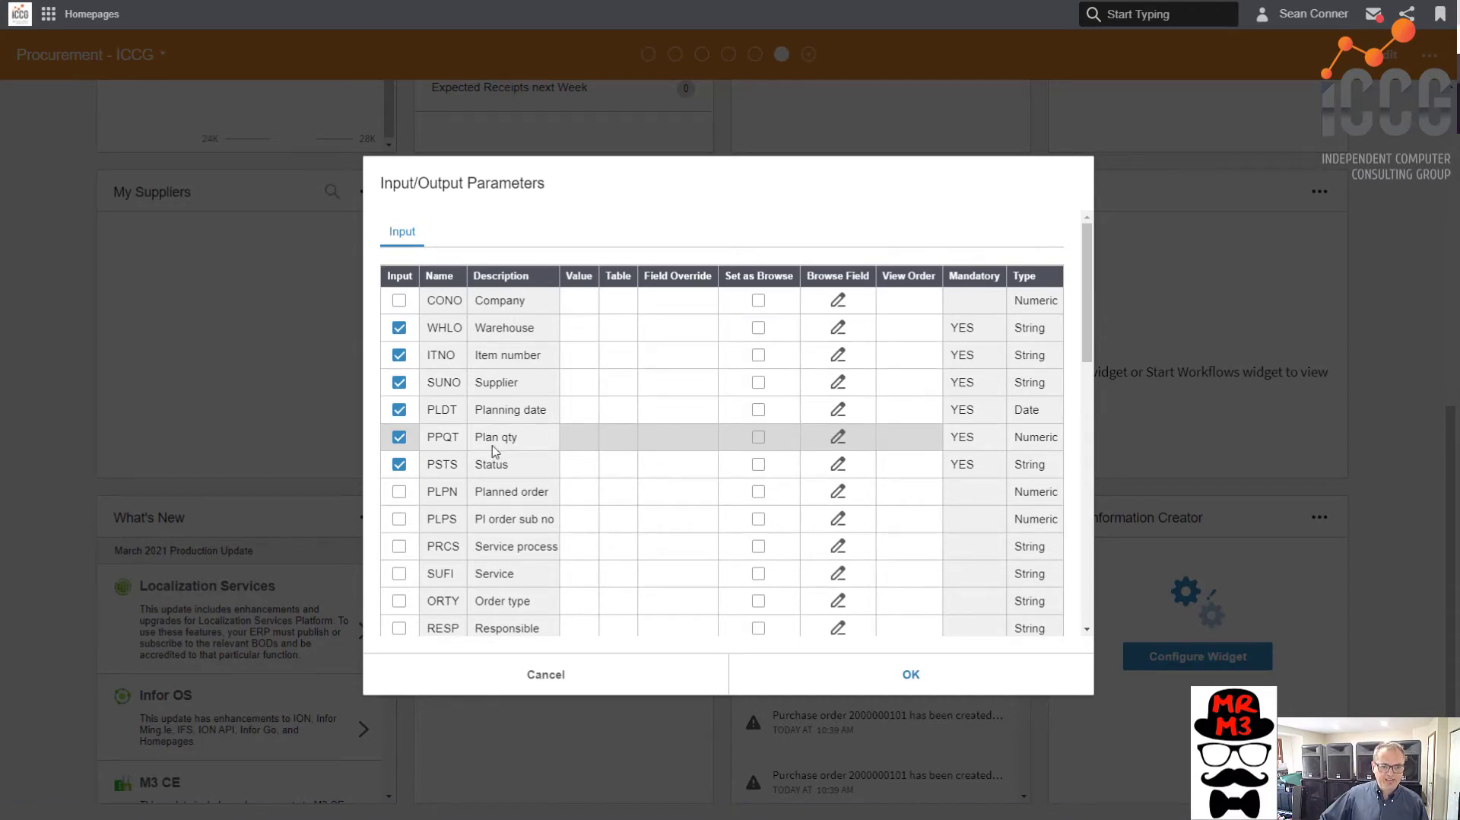
scroll(503, 465, "down", 4)
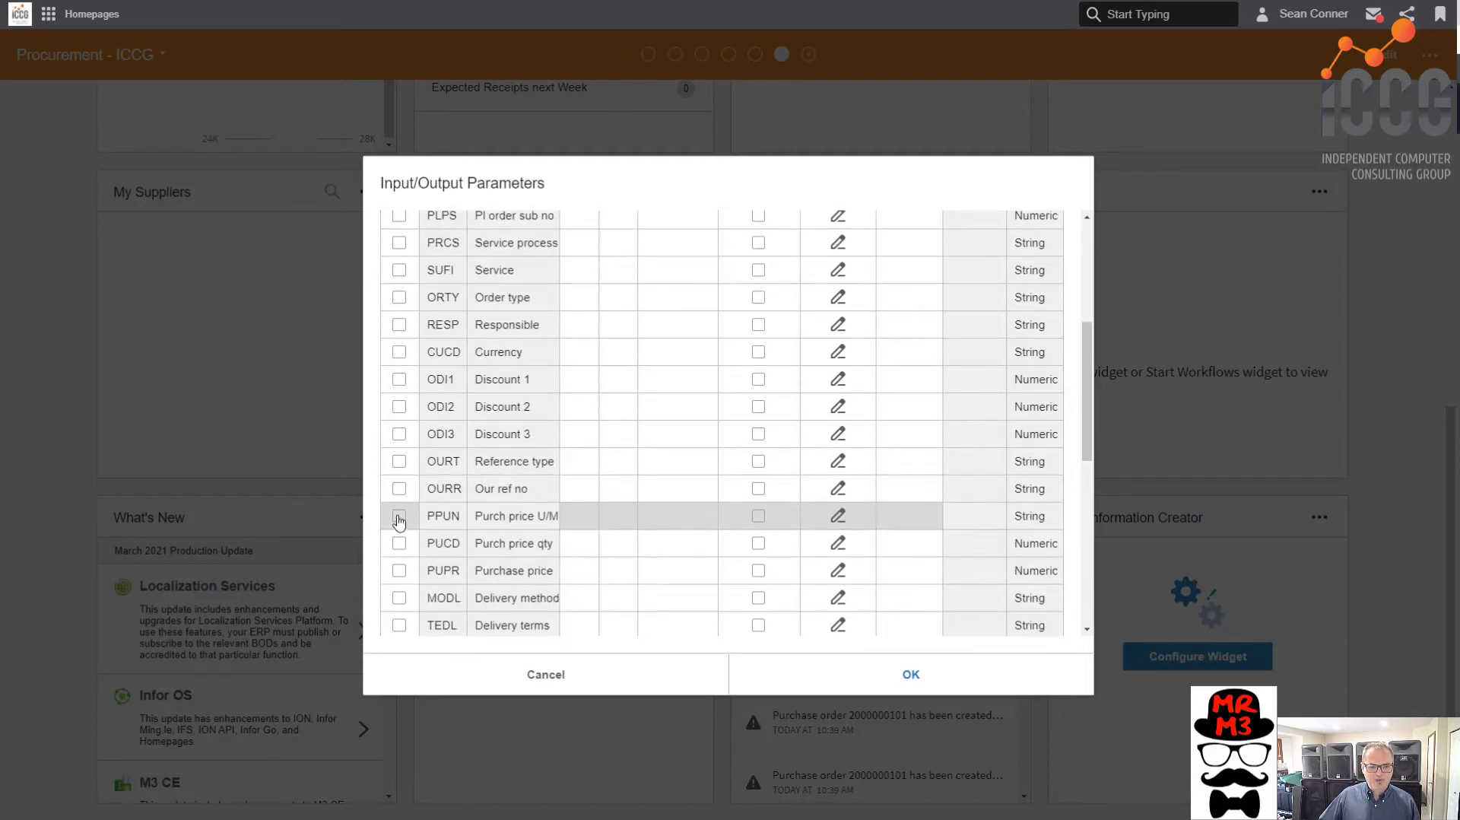
left_click(398, 570)
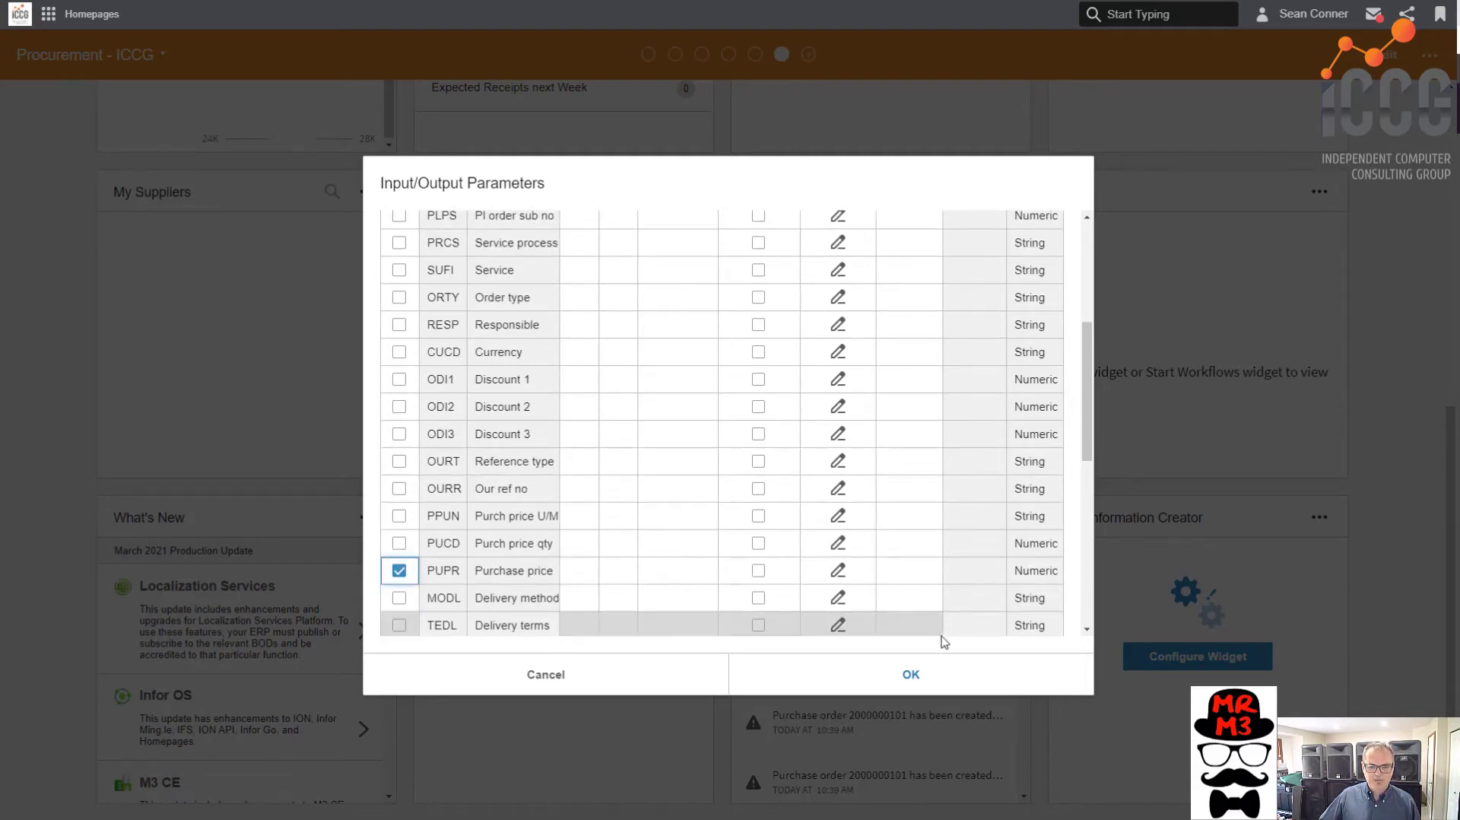
left_click(915, 681)
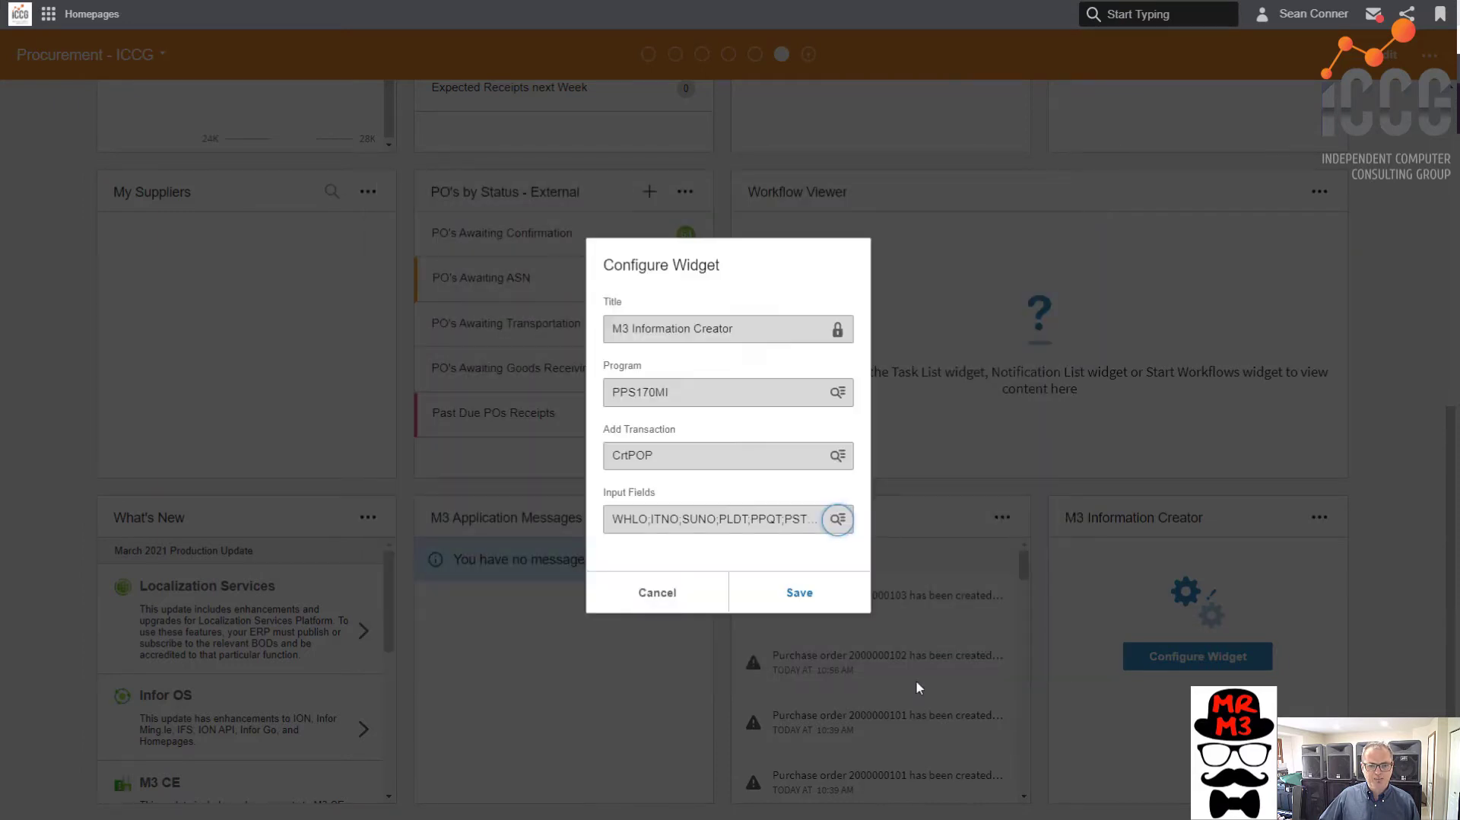
left_click(799, 598)
Retitle the M3 Information Creator widget "Purchase Requistion" and save the change
left_click(1319, 517)
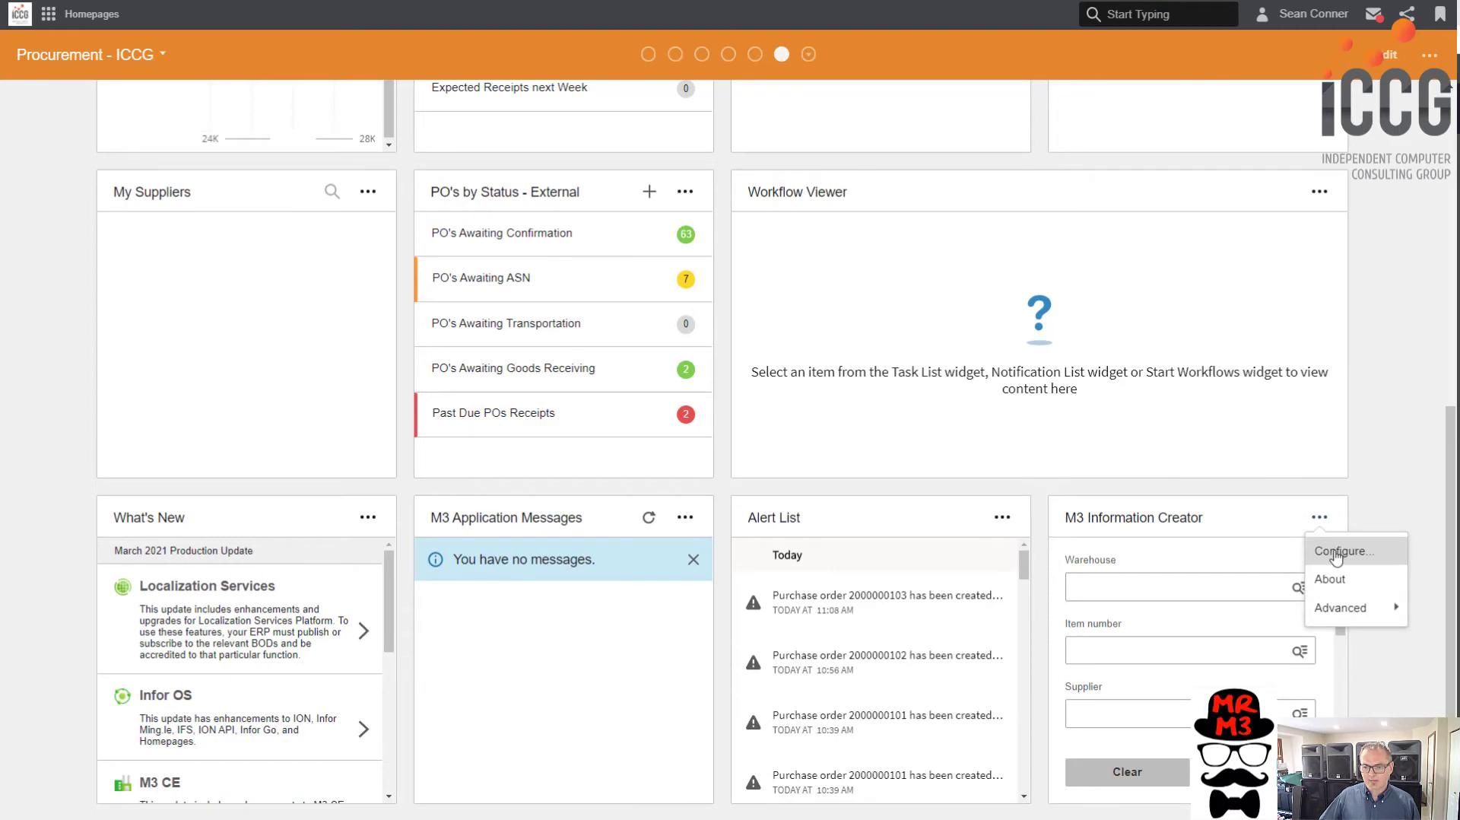
left_click(1336, 551)
type("Purchase R")
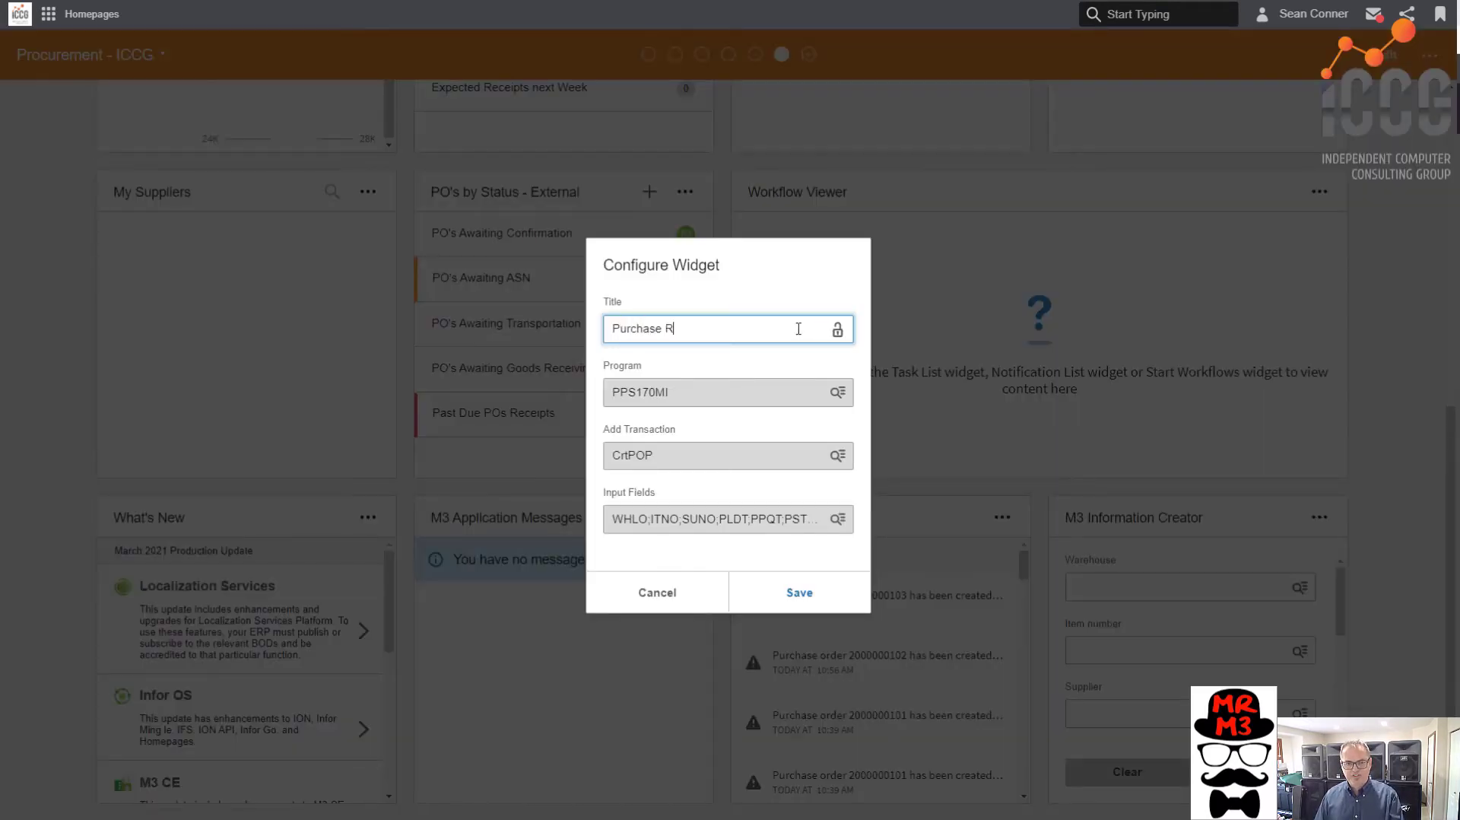
type("equistion")
left_click(799, 592)
Fill in the requisition with warehouse 001, item number HNG-08665 and supplier ACME-SC
left_click(1109, 594)
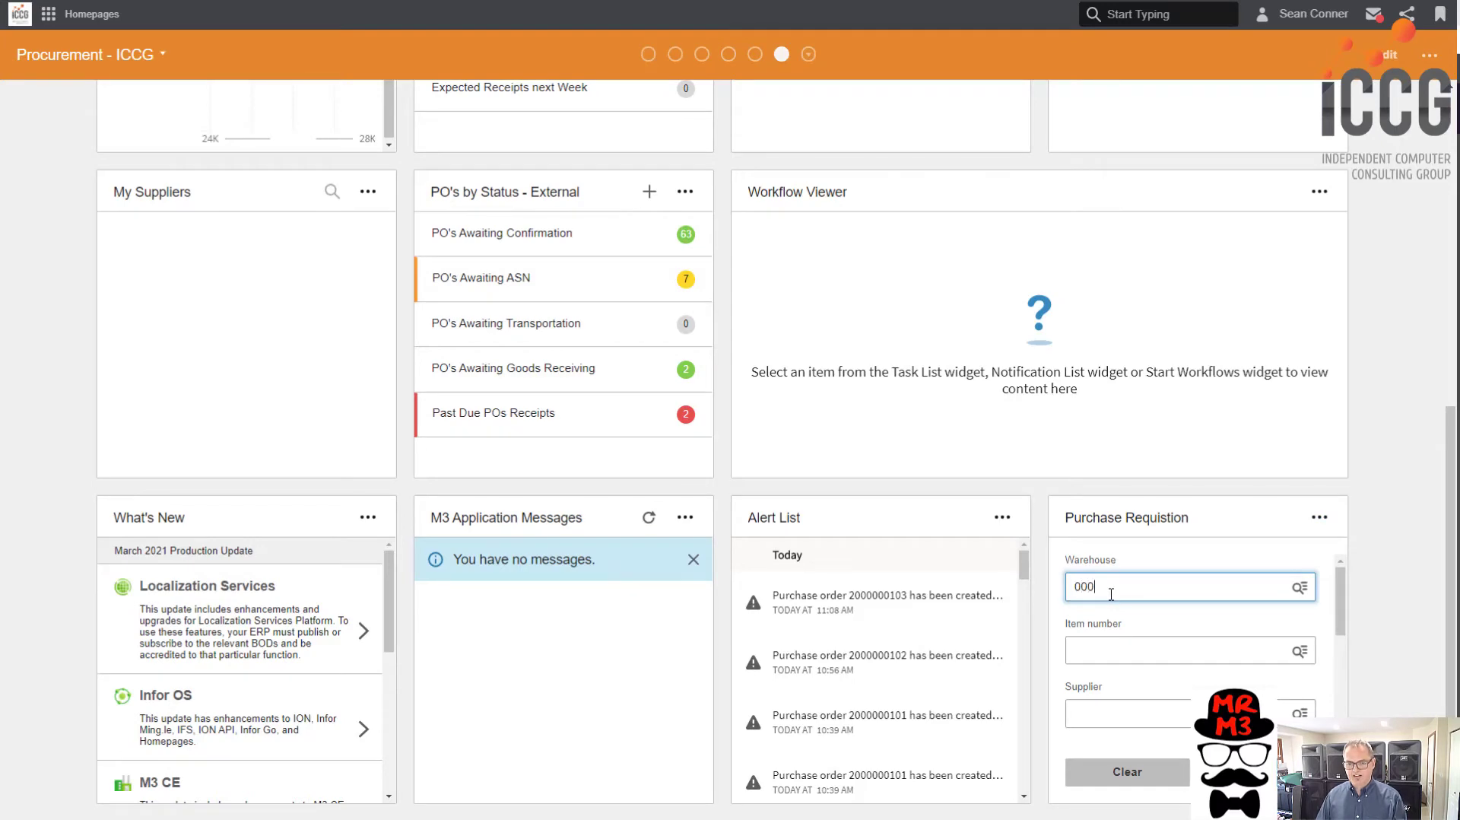
left_click(1118, 650)
left_click(1299, 651)
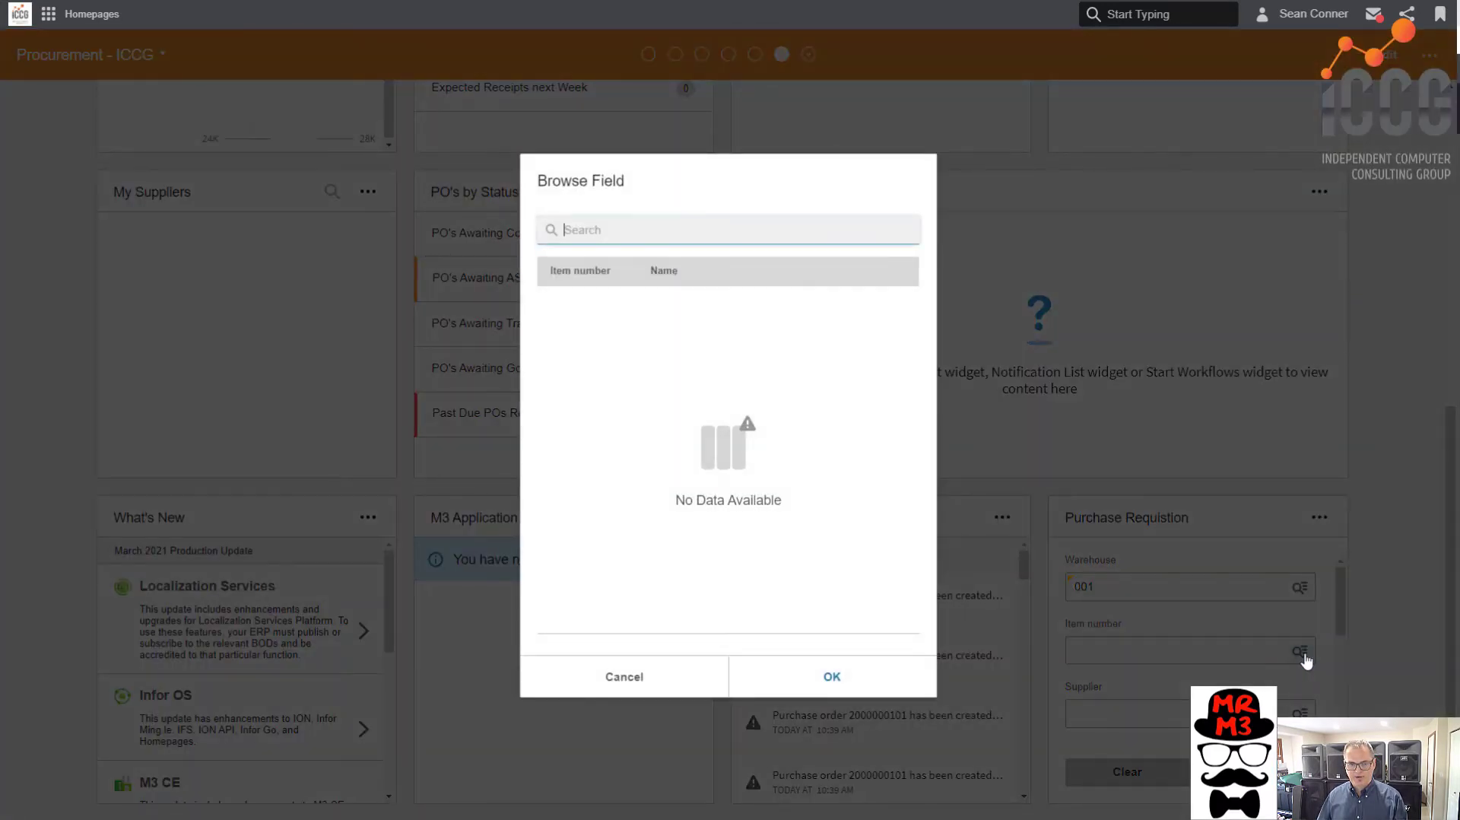
type("H")
double_click(652, 308)
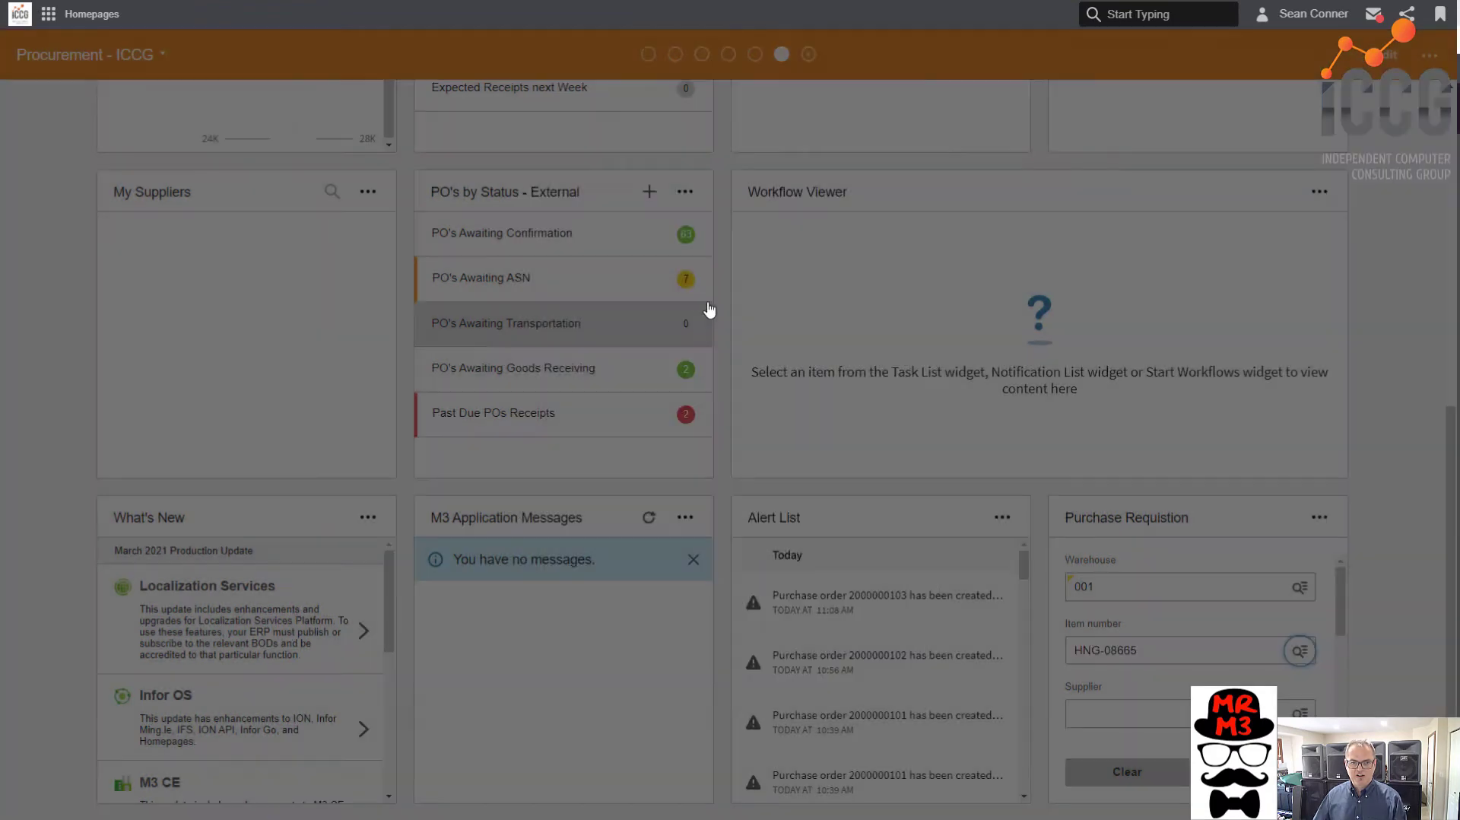
left_click(1300, 713)
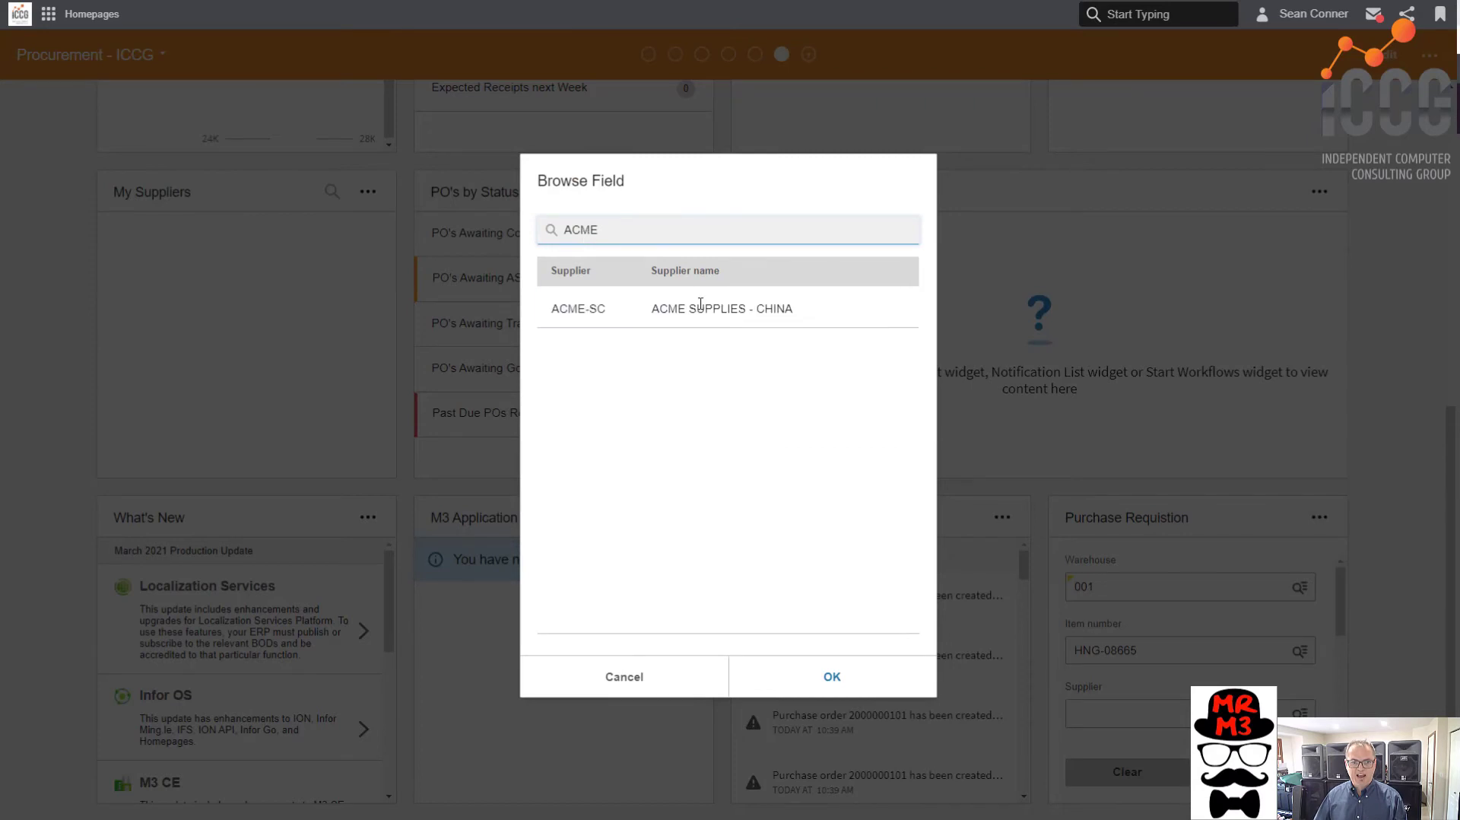
double_click(578, 310)
Complete the requisition with a planning date, plan quantity 100, status 20 - Pur/Plan man and purchase price 20, and submit it
key("Tab")
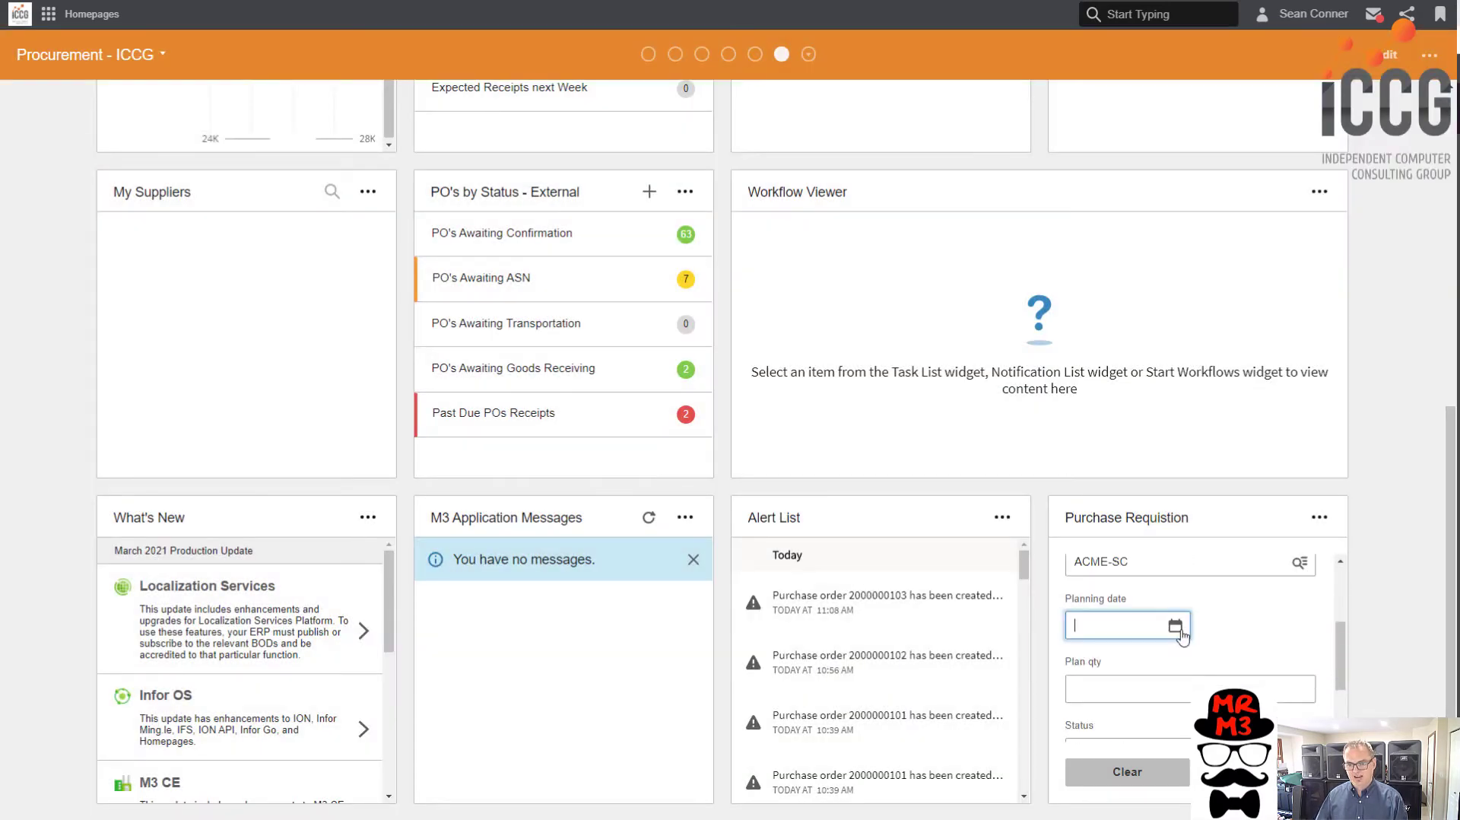
left_click(1173, 627)
left_click(1244, 380)
key("Tab")
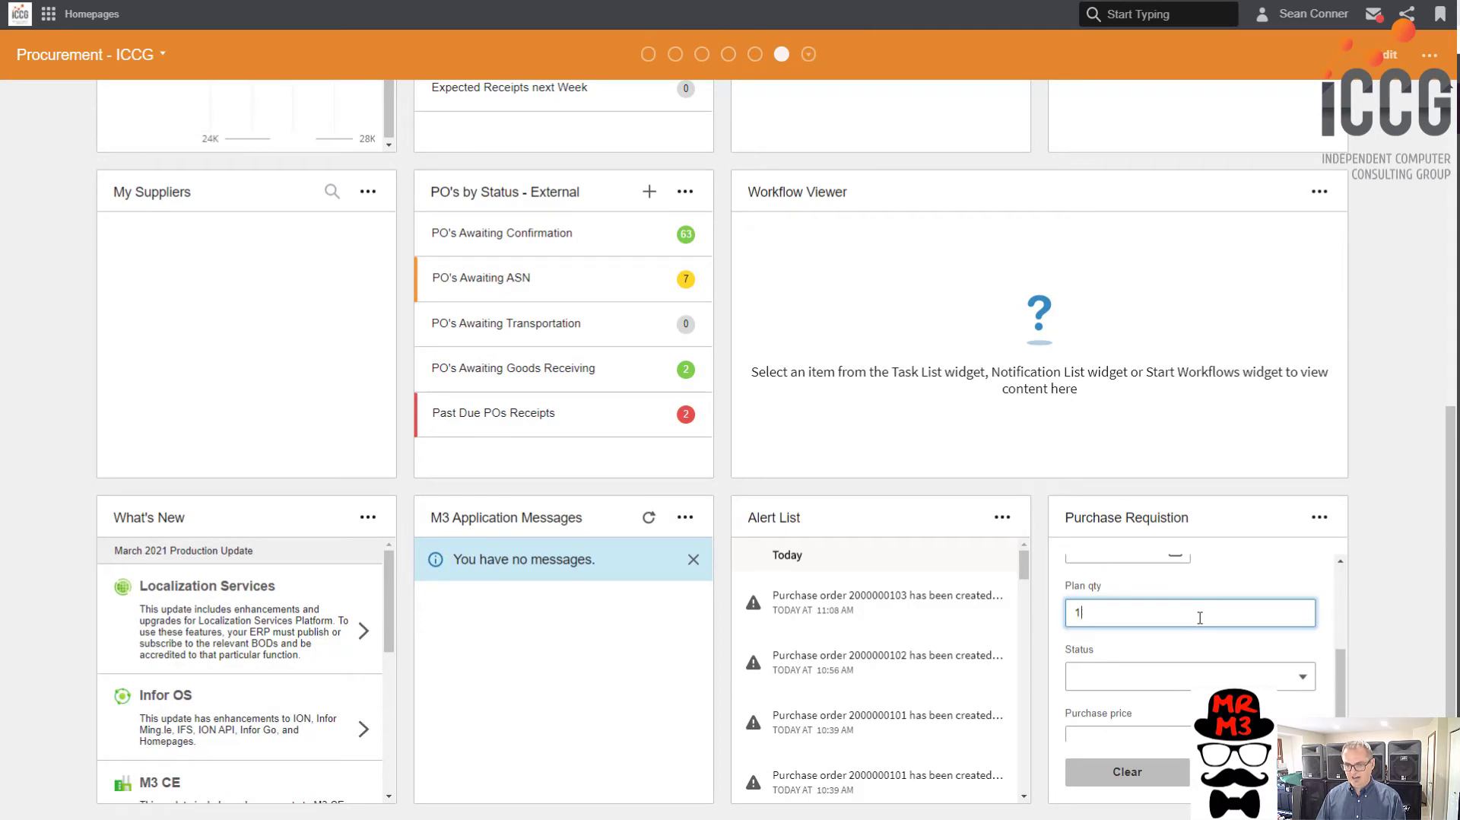
left_click(1186, 676)
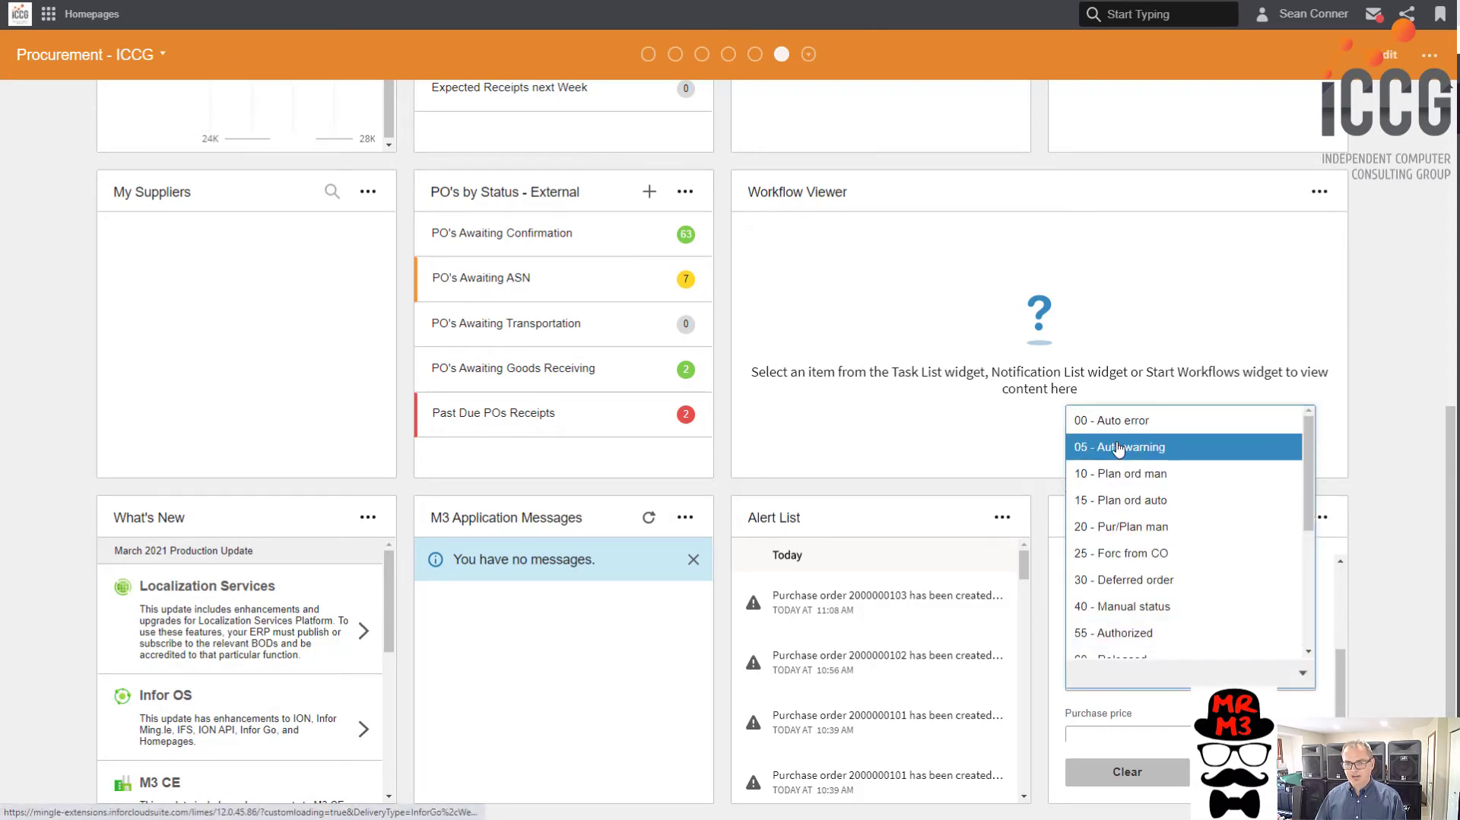
left_click(1123, 525)
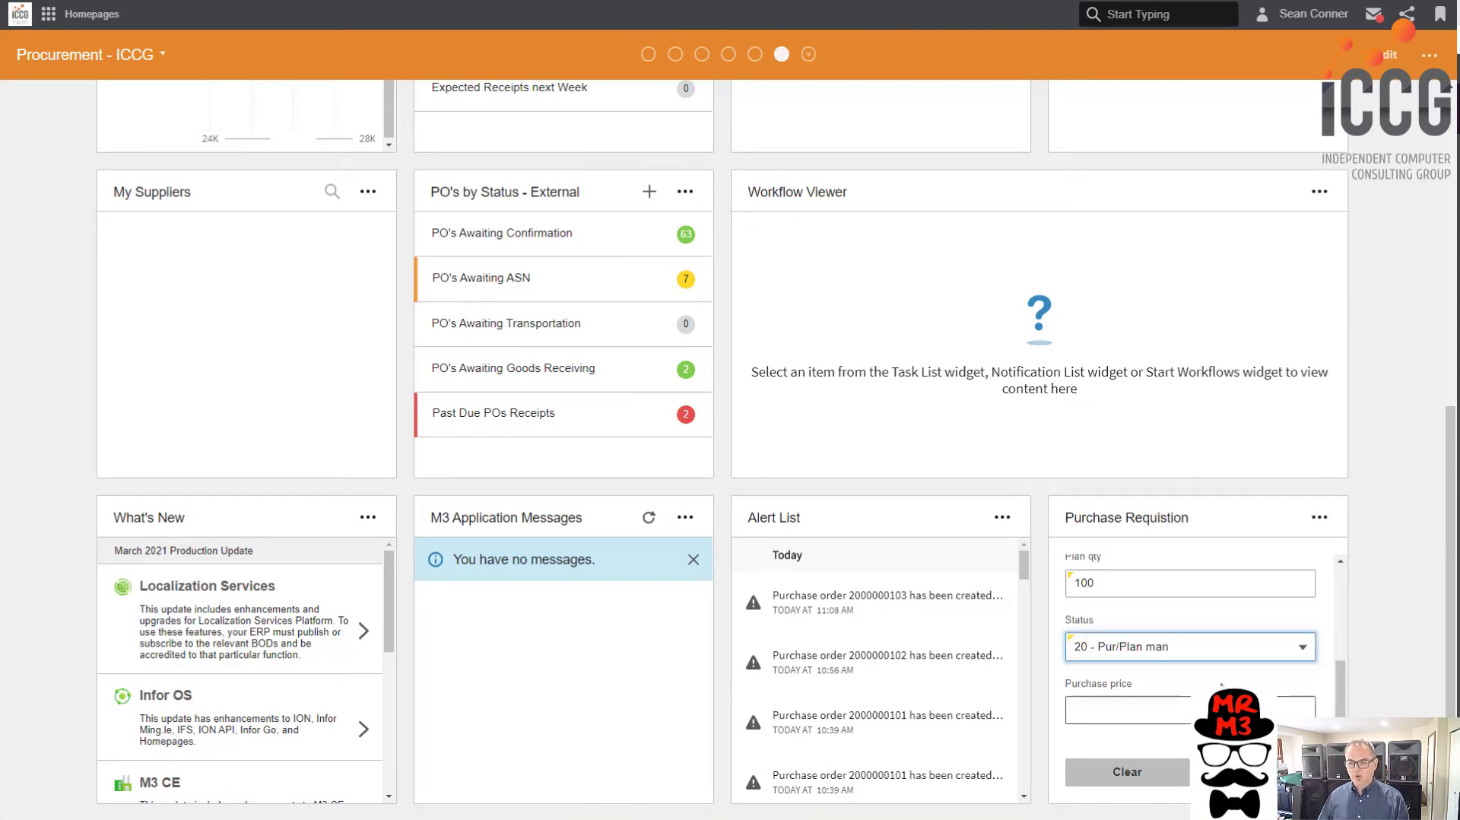
left_click(1154, 707)
type("20")
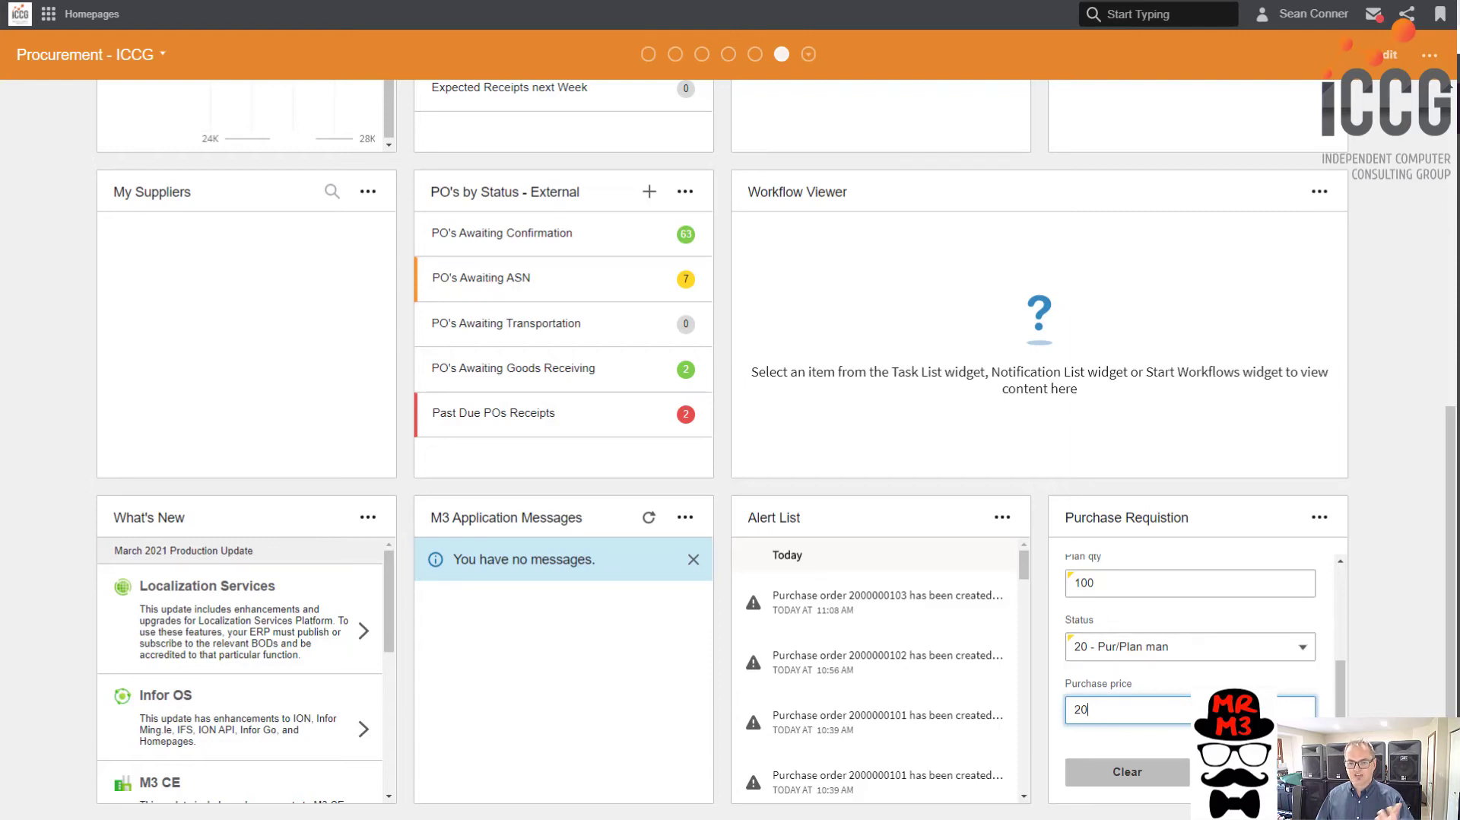
key("Return")
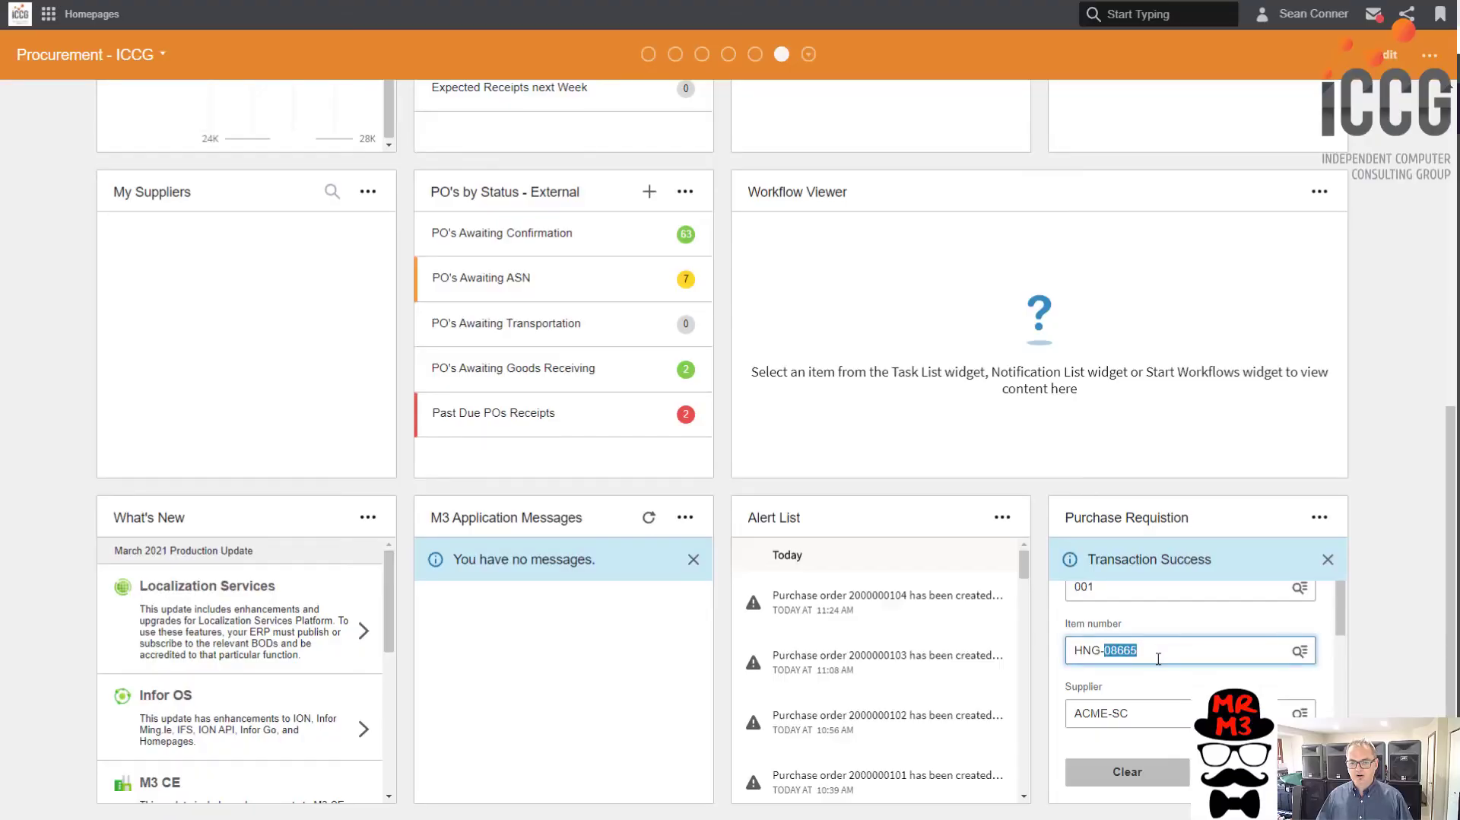
Browse the programs available in the Purchase Requistion widget's configuration, filtering their names by MM, and leave the selection without choosing one
scroll(553, 374, "up", 5)
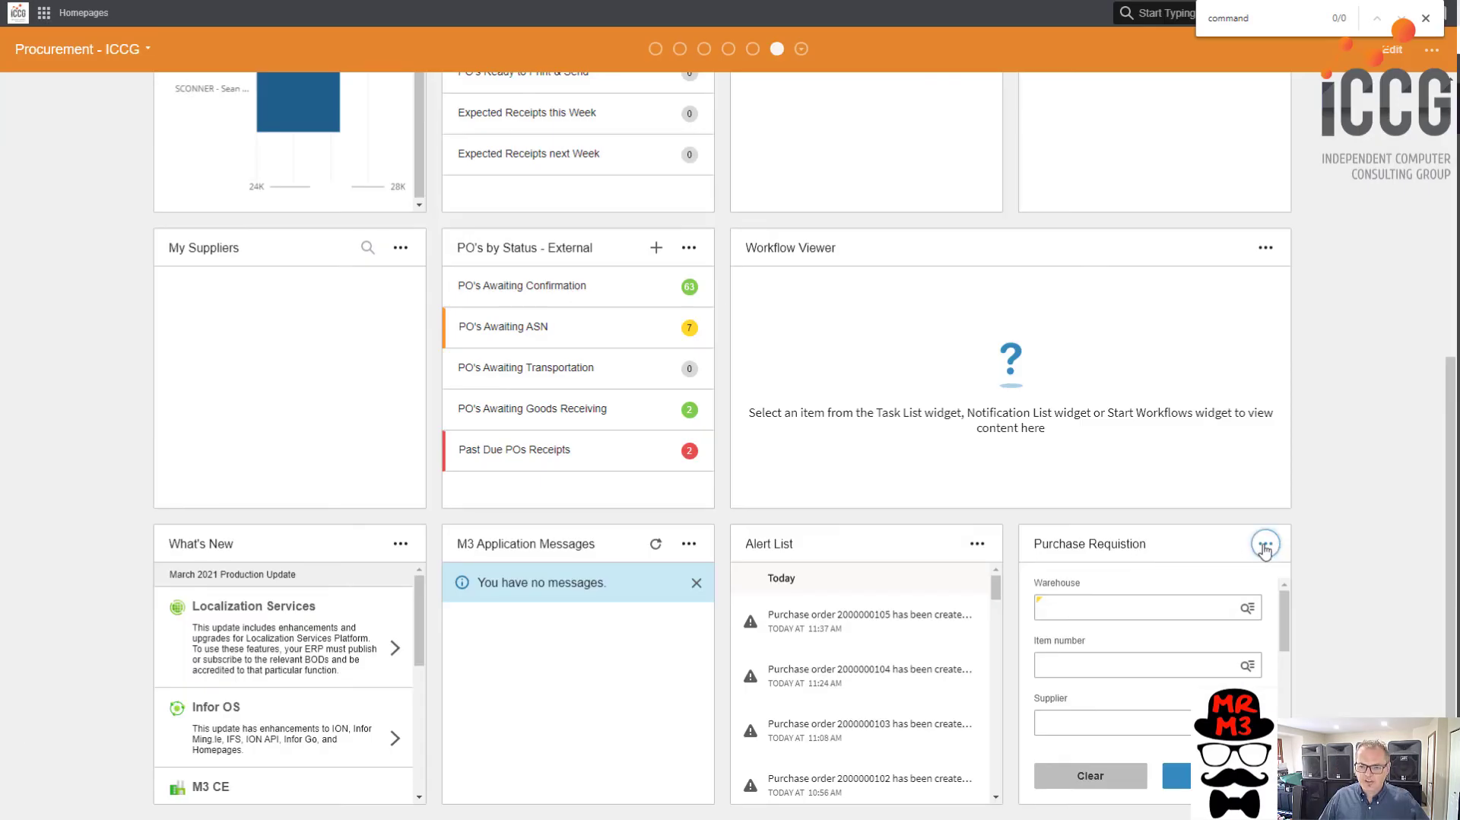
left_click(1264, 546)
left_click(1285, 574)
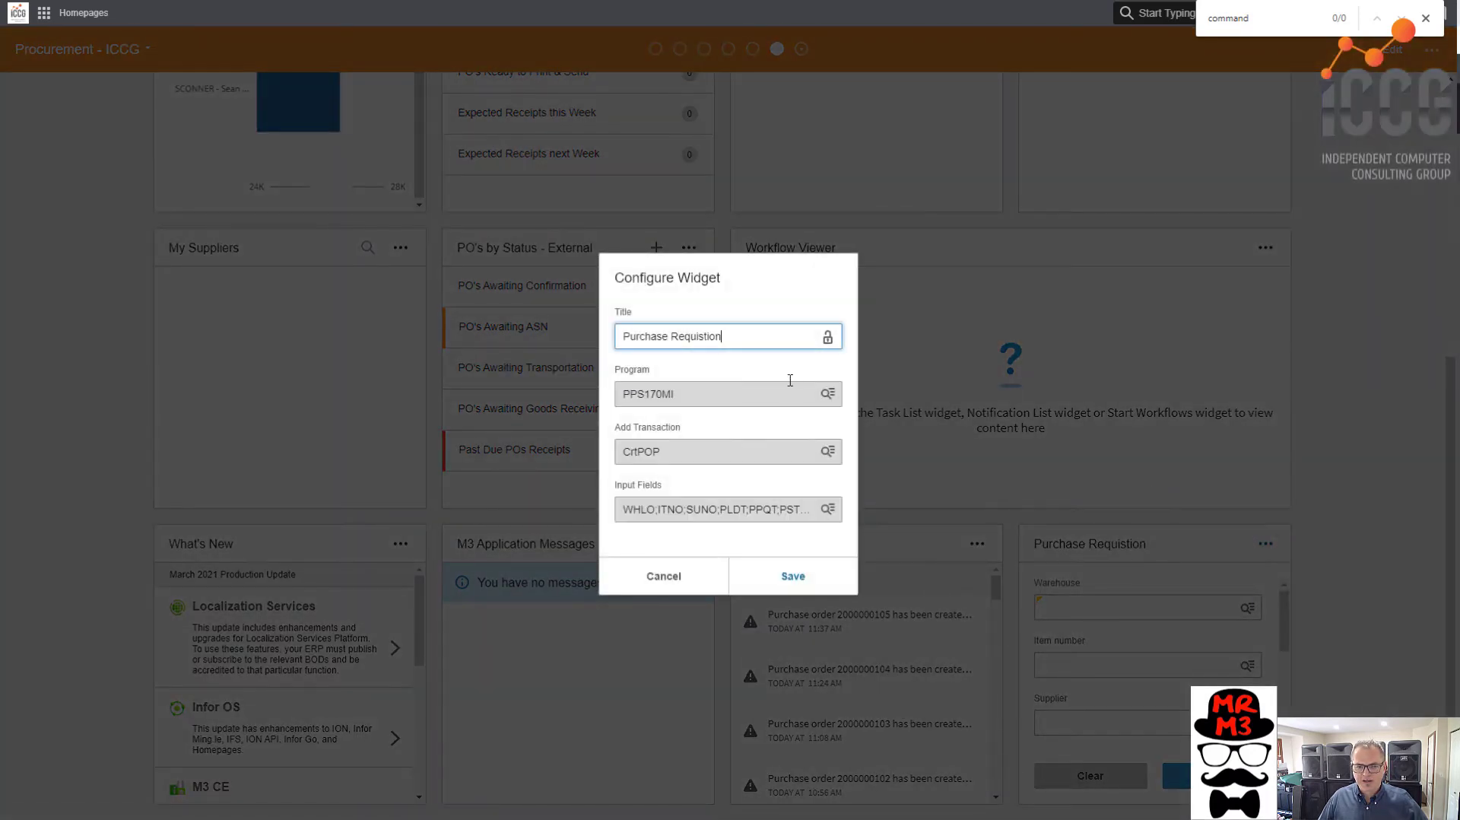
left_click(828, 394)
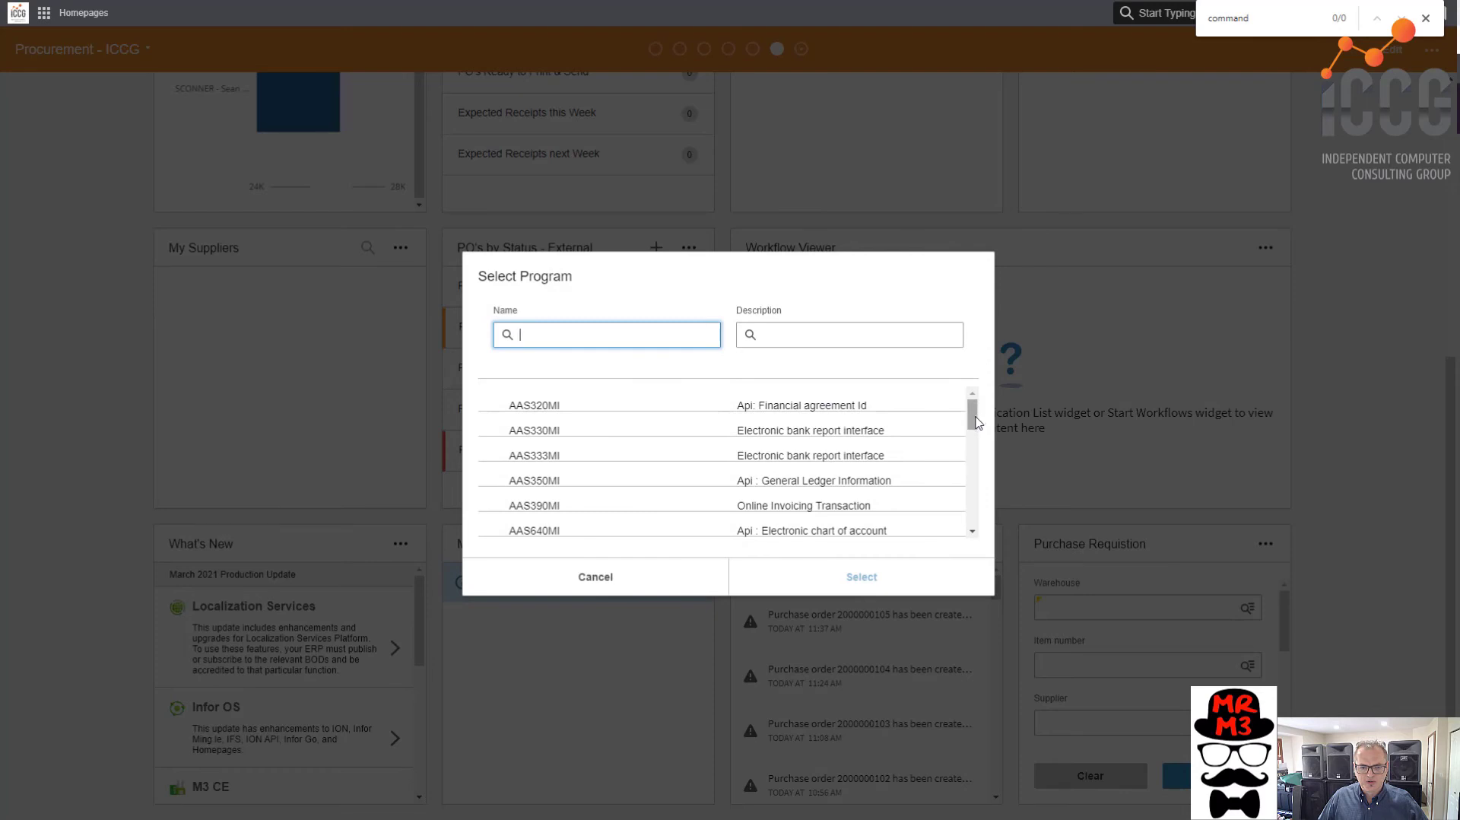
left_click_drag(977, 423, 979, 515)
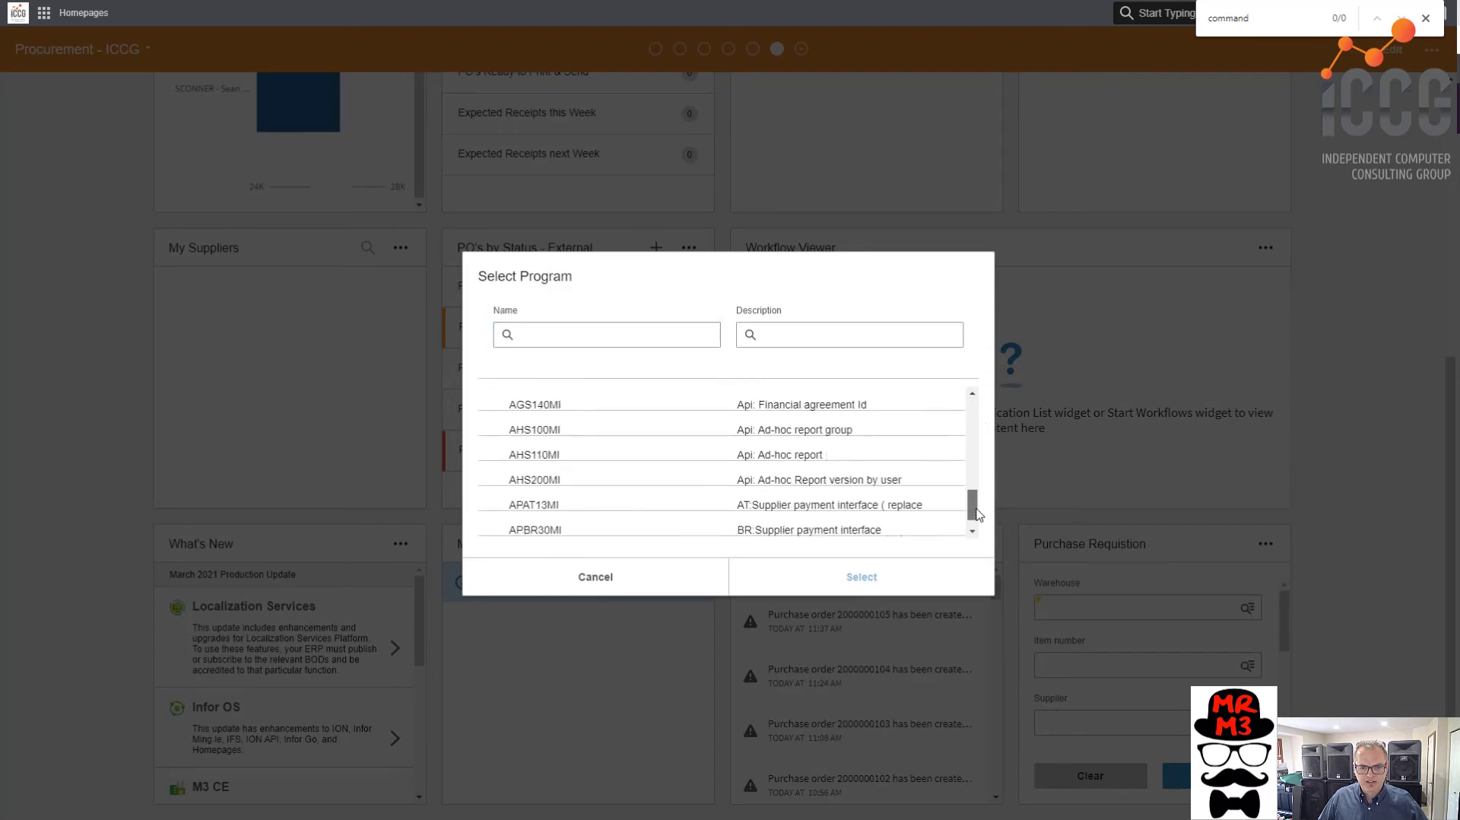
scroll(975, 524, "down", 5)
left_click(559, 335)
type("MM")
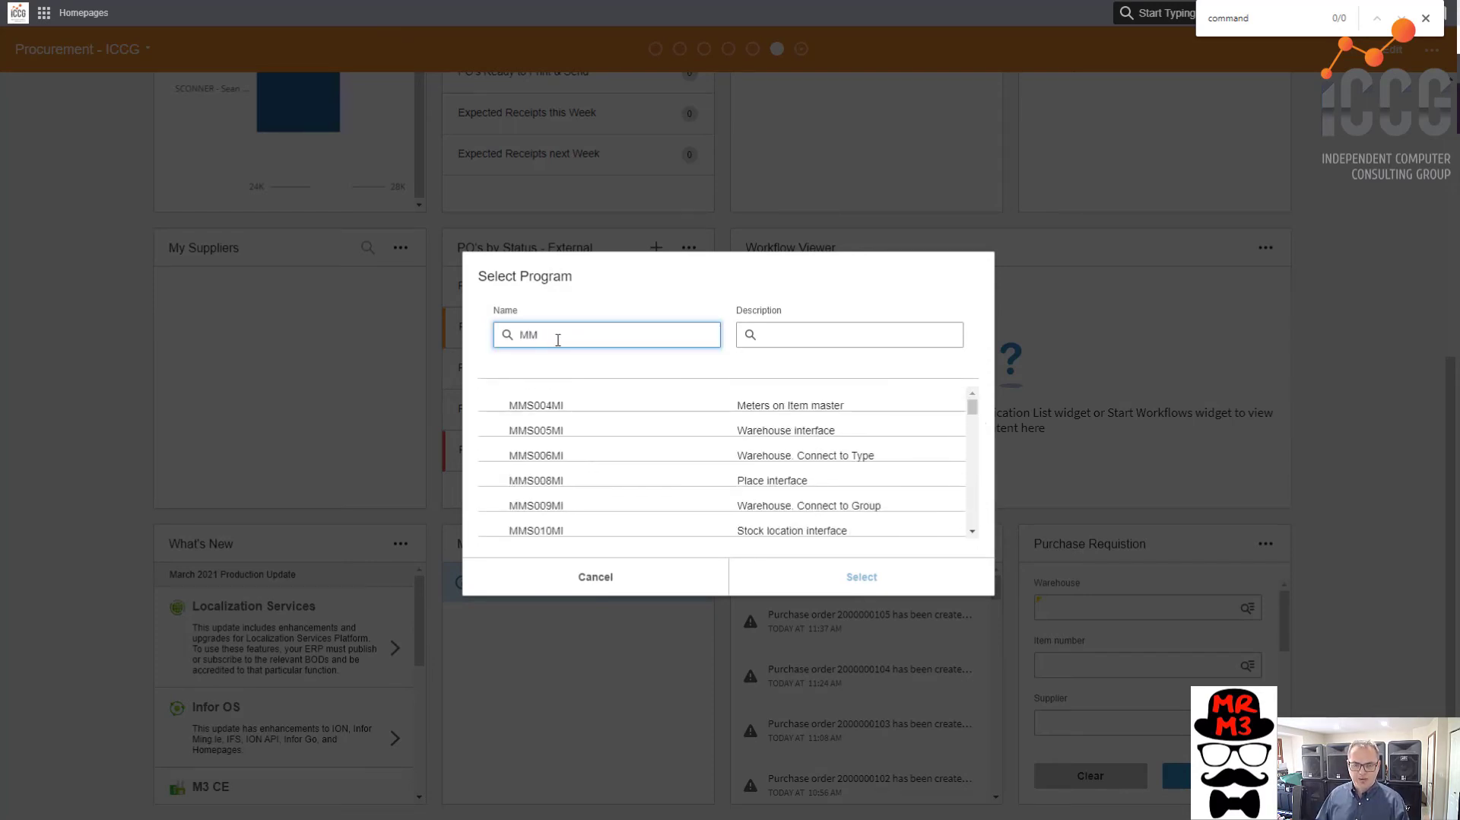
scroll(682, 446, "down", 5)
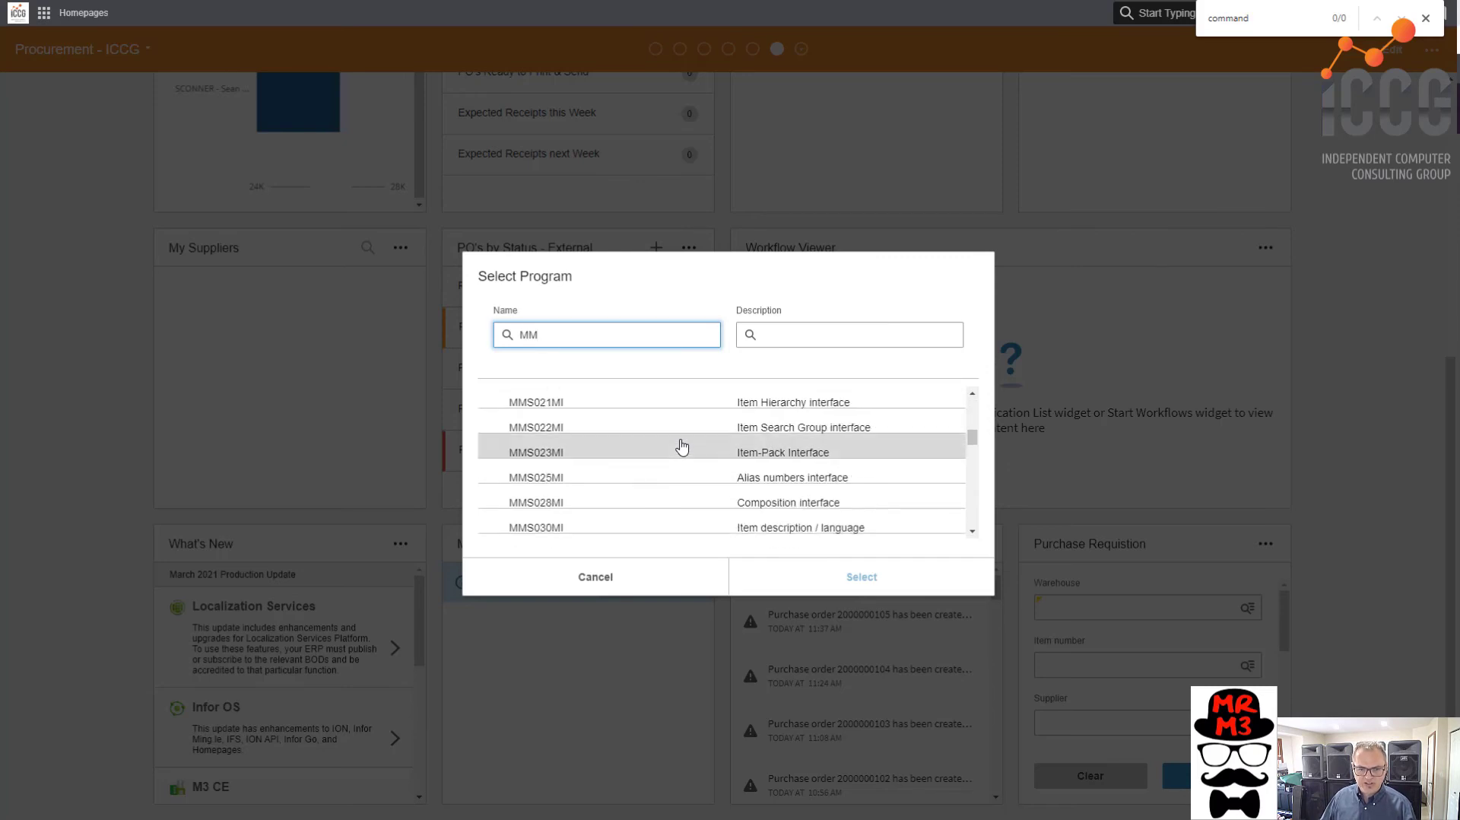
scroll(681, 445, "down", 3)
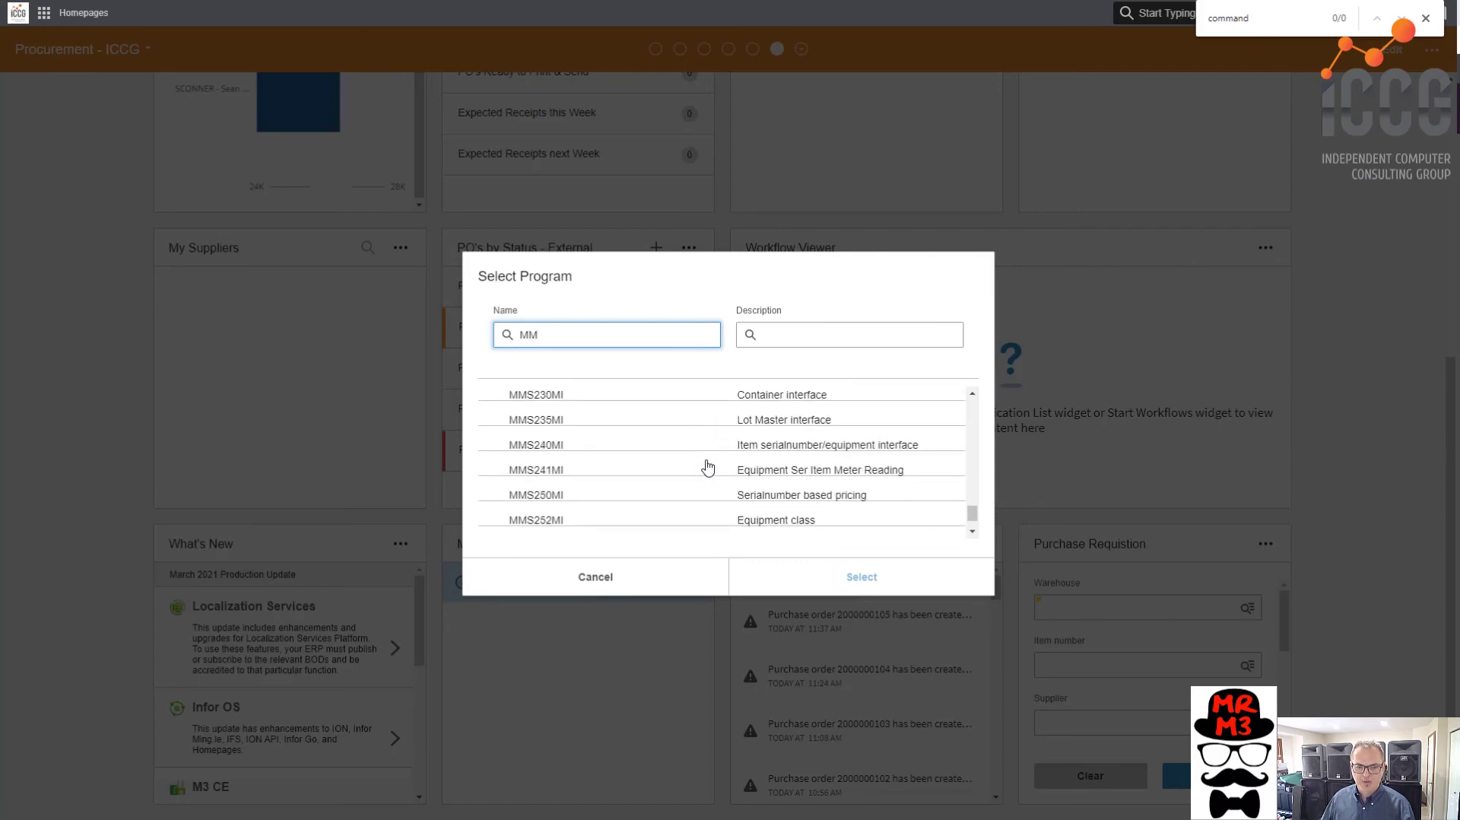
left_click(608, 577)
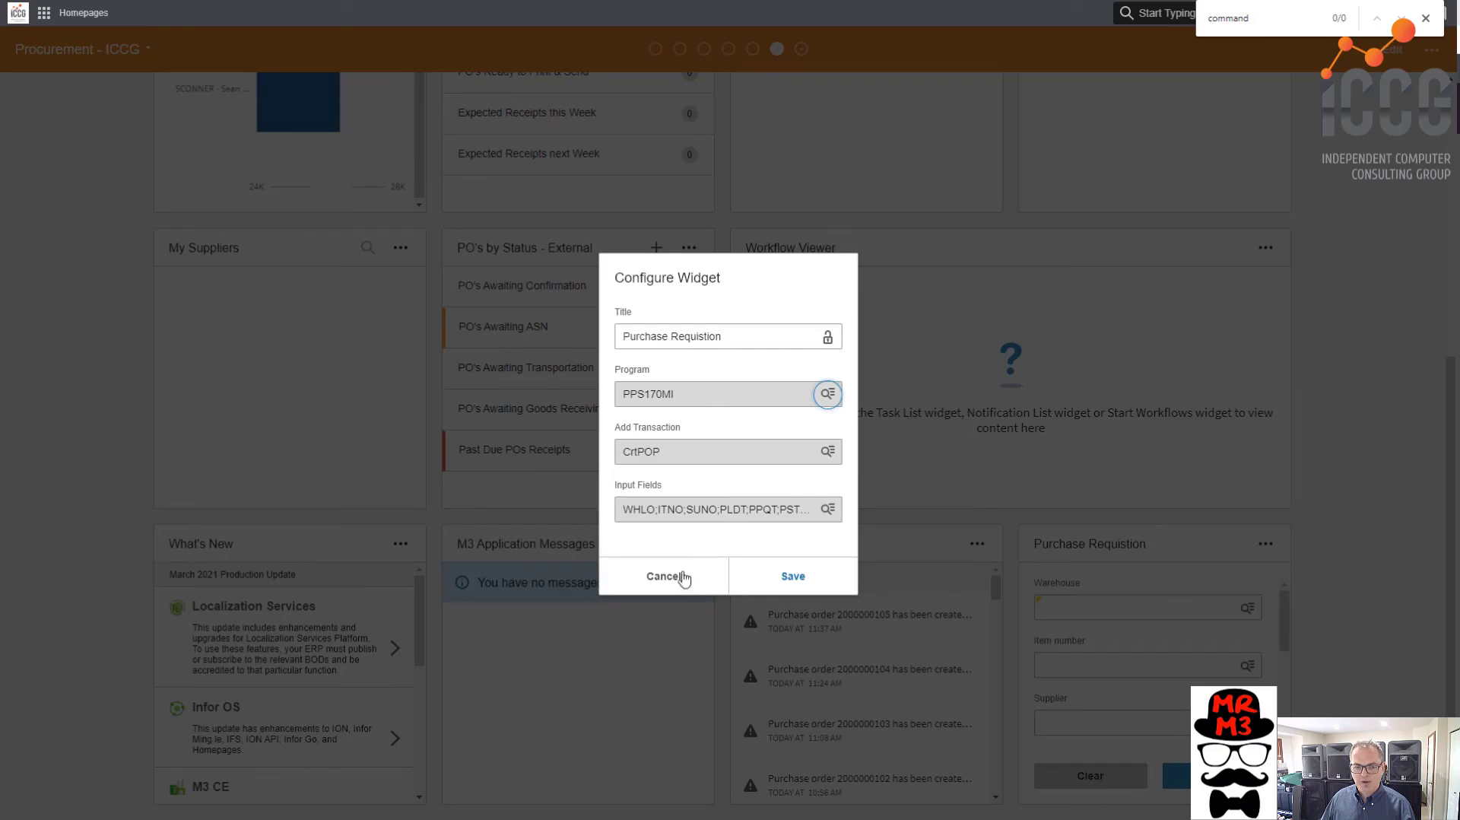